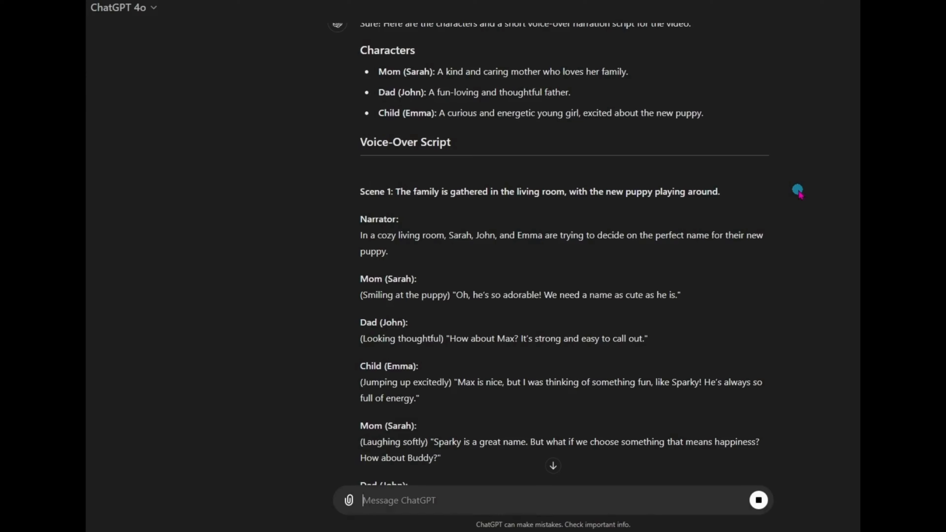
Read through the generated puppy-naming voice-over script, including its characters and the dialogue for each speaker.
{"action": "scroll", "coordinate": [798, 191], "scroll_direction": "down", "scroll_amount": 5}
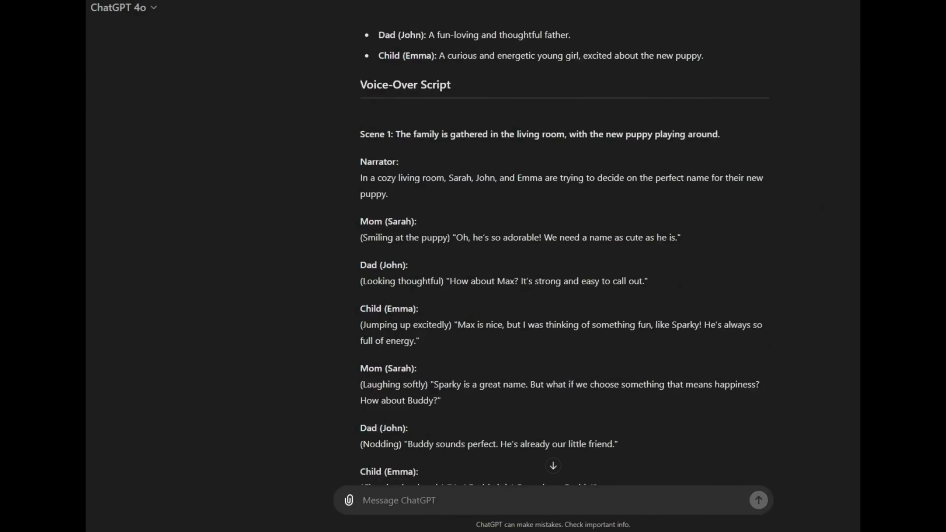
{"action": "scroll", "coordinate": [422, 184], "scroll_direction": "up", "scroll_amount": 8}
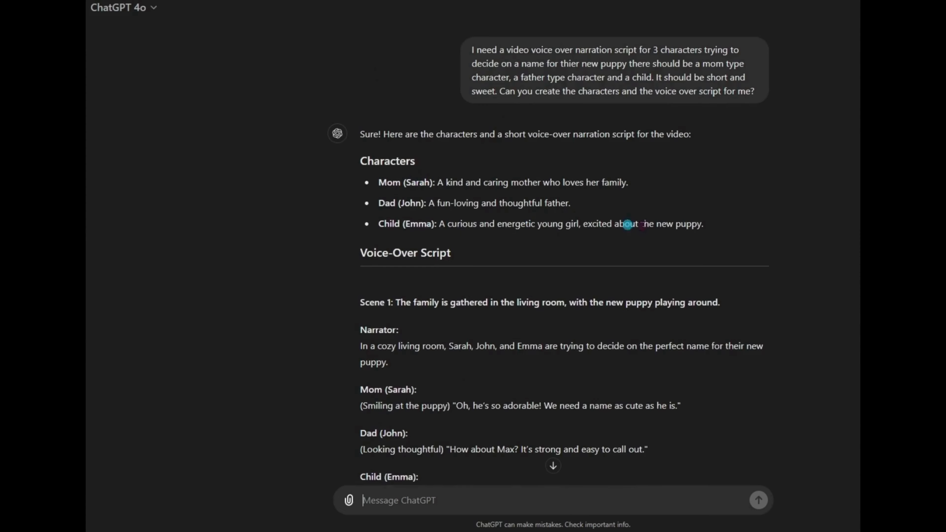
{"action": "scroll", "coordinate": [838, 347], "scroll_direction": "down", "scroll_amount": 10}
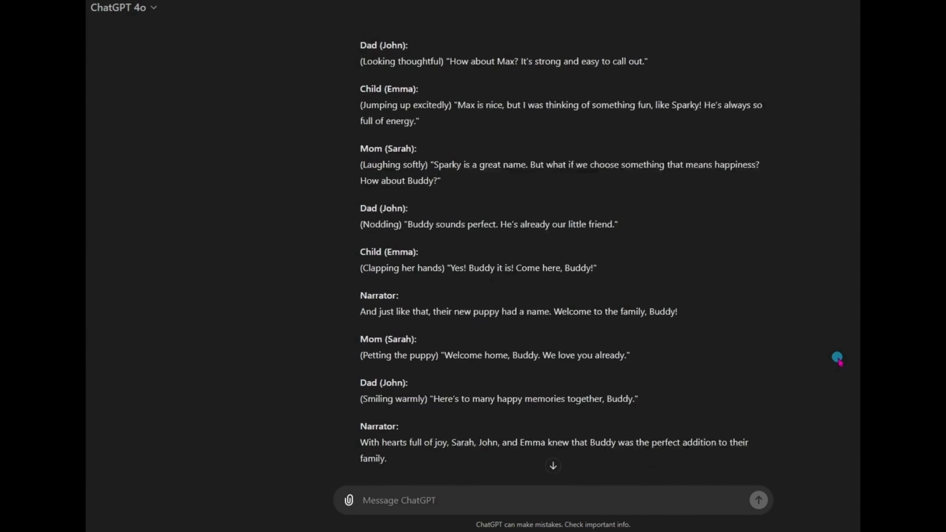
{"action": "scroll", "coordinate": [837, 357], "scroll_direction": "down", "scroll_amount": 2}
{"action": "scroll", "coordinate": [836, 358], "scroll_direction": "up", "scroll_amount": 4}
{"action": "scroll", "coordinate": [835, 358], "scroll_direction": "up", "scroll_amount": 2}
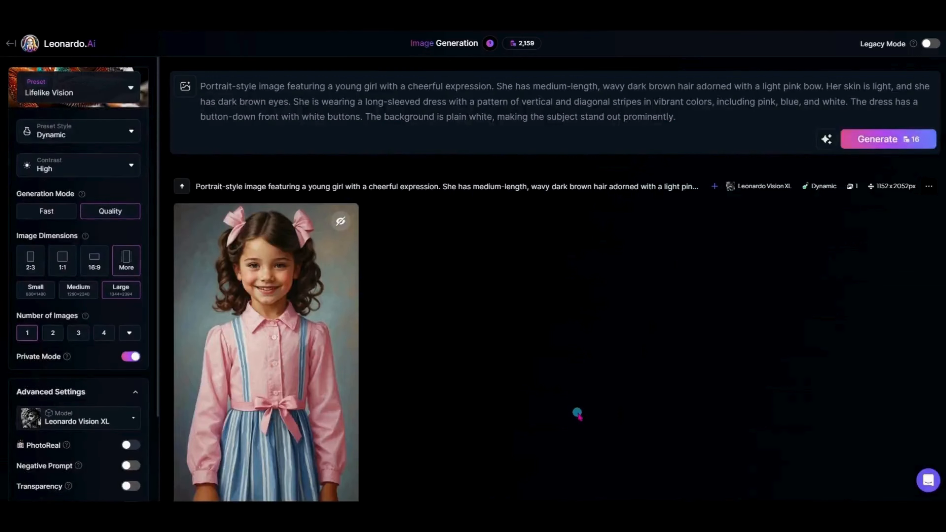
In Leonardo.Ai, examine the generated portraits of the girl, the man and the woman together with their prompts.
{"action": "scroll", "coordinate": [577, 414], "scroll_direction": "down", "scroll_amount": 15}
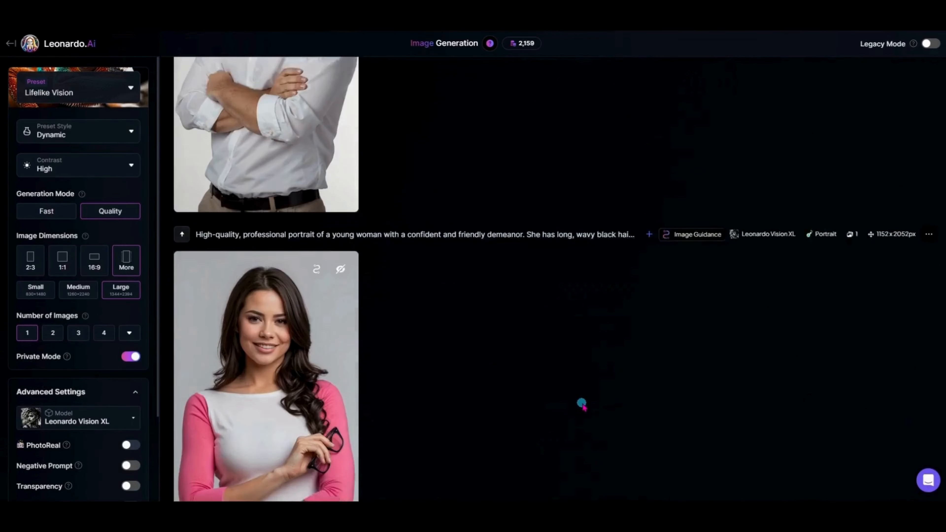
{"action": "scroll", "coordinate": [582, 404], "scroll_direction": "down", "scroll_amount": 5}
{"action": "scroll", "coordinate": [581, 404], "scroll_direction": "up", "scroll_amount": 20}
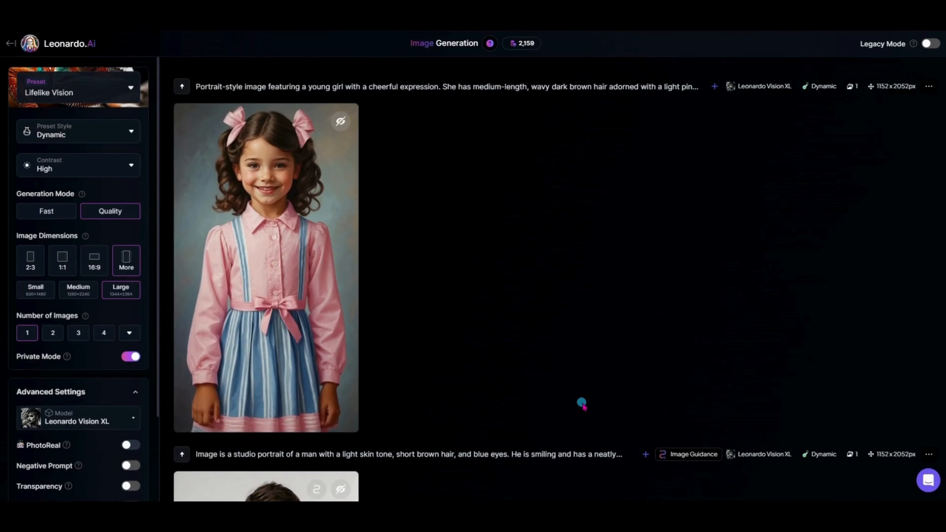
{"action": "scroll", "coordinate": [582, 404], "scroll_direction": "down", "scroll_amount": 10}
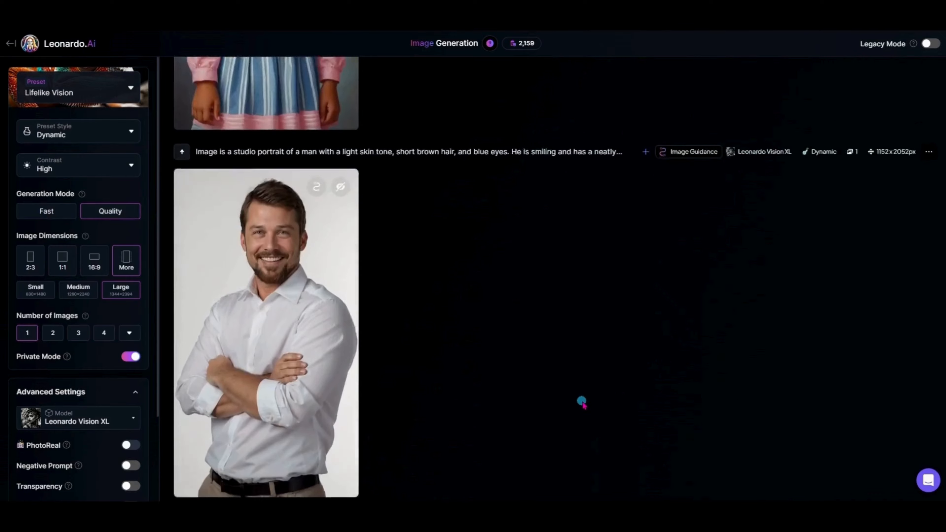
{"action": "scroll", "coordinate": [582, 403], "scroll_direction": "down", "scroll_amount": 3}
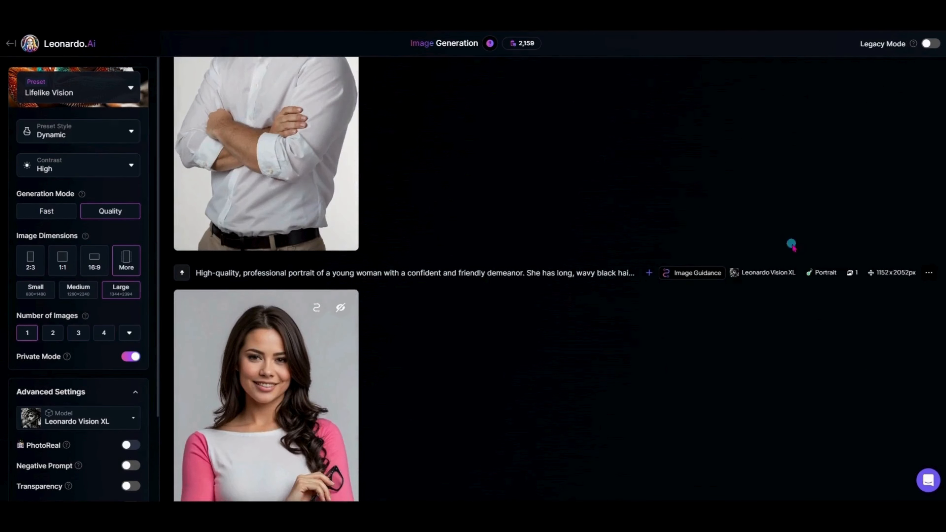
{"action": "scroll", "coordinate": [825, 290], "scroll_direction": "up", "scroll_amount": 15}
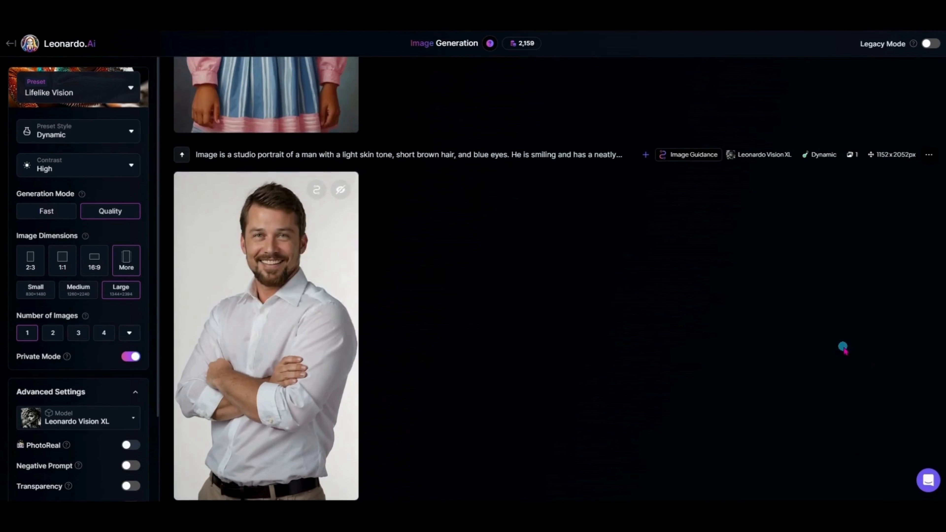
{"action": "scroll", "coordinate": [807, 234], "scroll_direction": "up", "scroll_amount": 4}
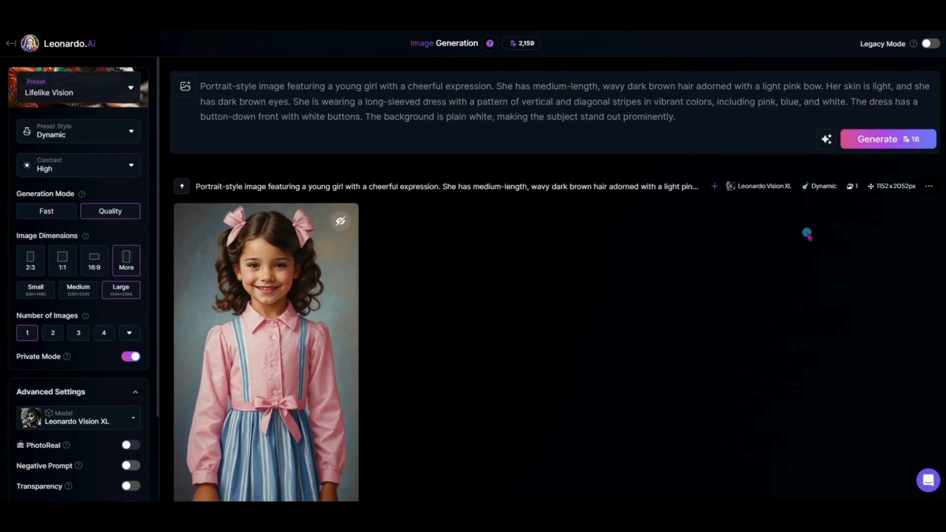
{"action": "scroll", "coordinate": [817, 370], "scroll_direction": "down", "scroll_amount": 14}
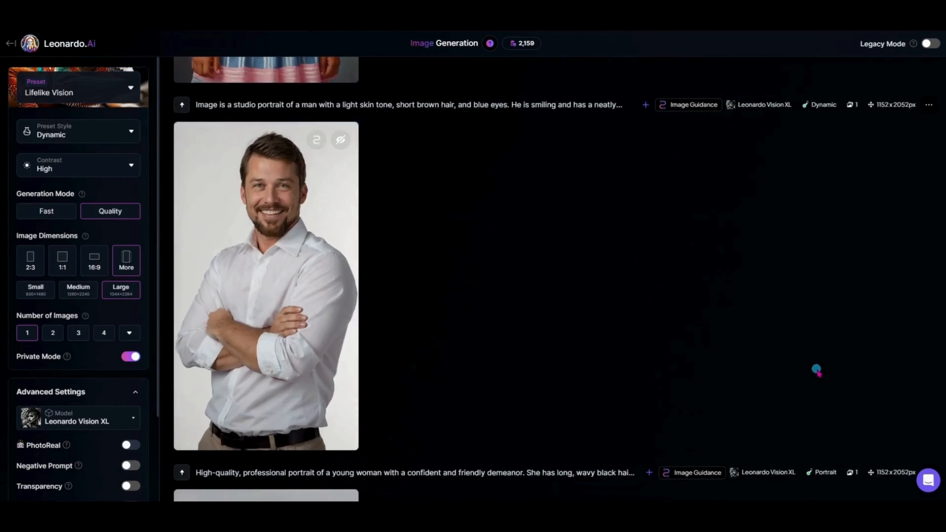
{"action": "scroll", "coordinate": [817, 370], "scroll_direction": "down", "scroll_amount": 10}
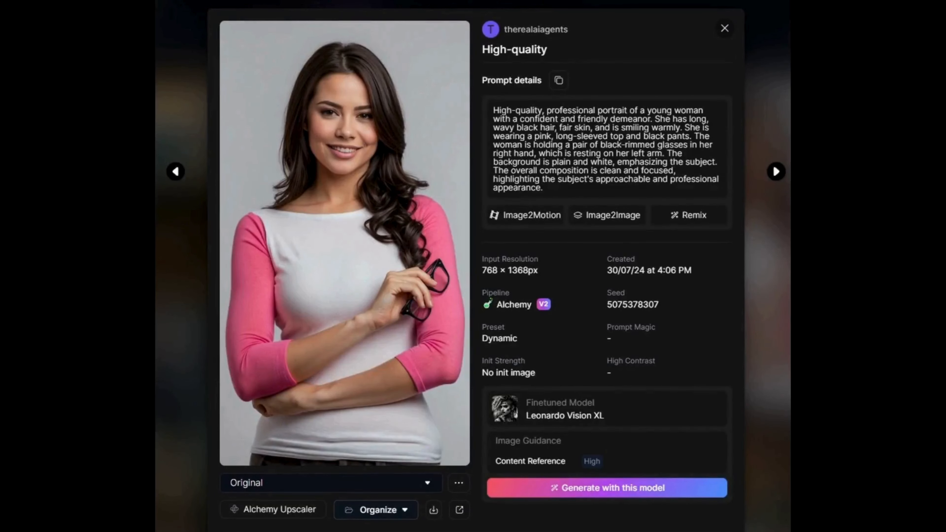
Download the portrait of the woman in the pink-sleeved top.
{"action": "left_click", "coordinate": [434, 517]}
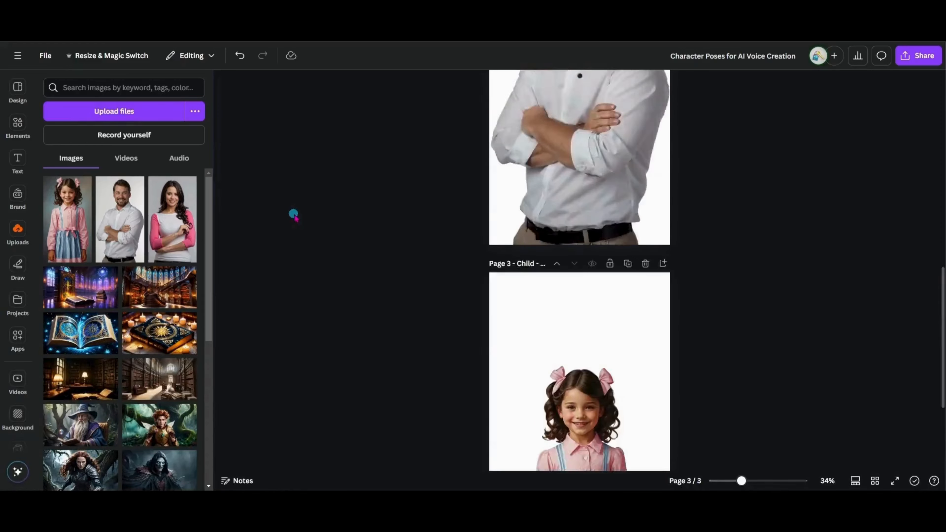
In Canva, check the Mom, Dad and Child pages and download all three as PNG with a transparent background.
{"action": "scroll", "coordinate": [293, 213], "scroll_direction": "up", "scroll_amount": 10}
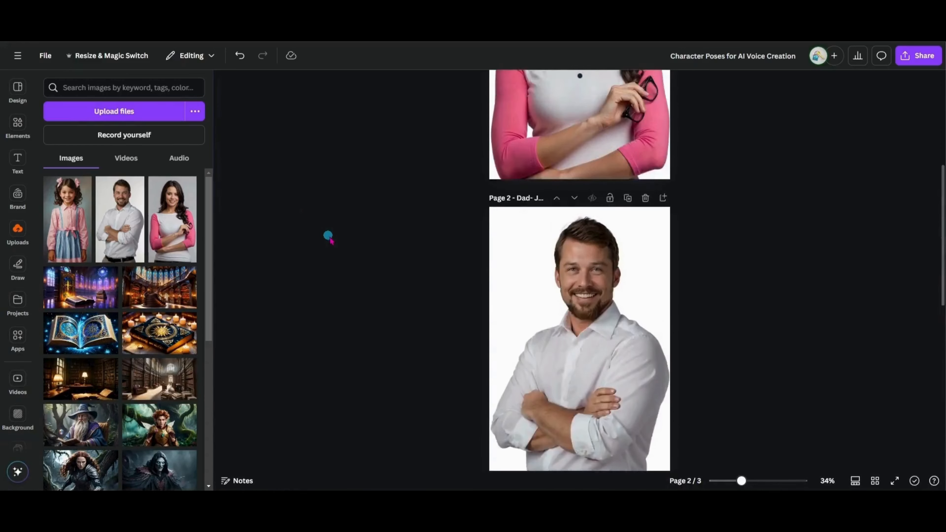
{"action": "scroll", "coordinate": [333, 243], "scroll_direction": "up", "scroll_amount": 1}
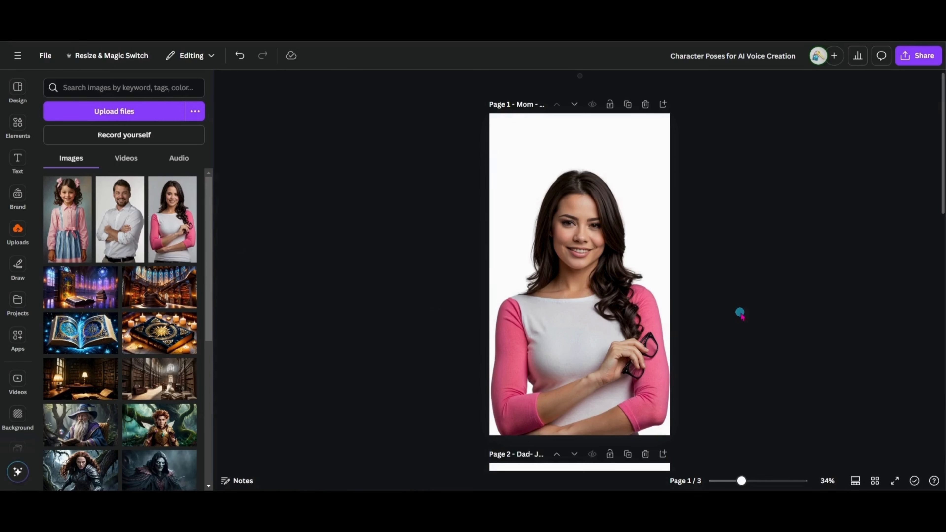
{"action": "scroll", "coordinate": [753, 297], "scroll_direction": "down", "scroll_amount": 10}
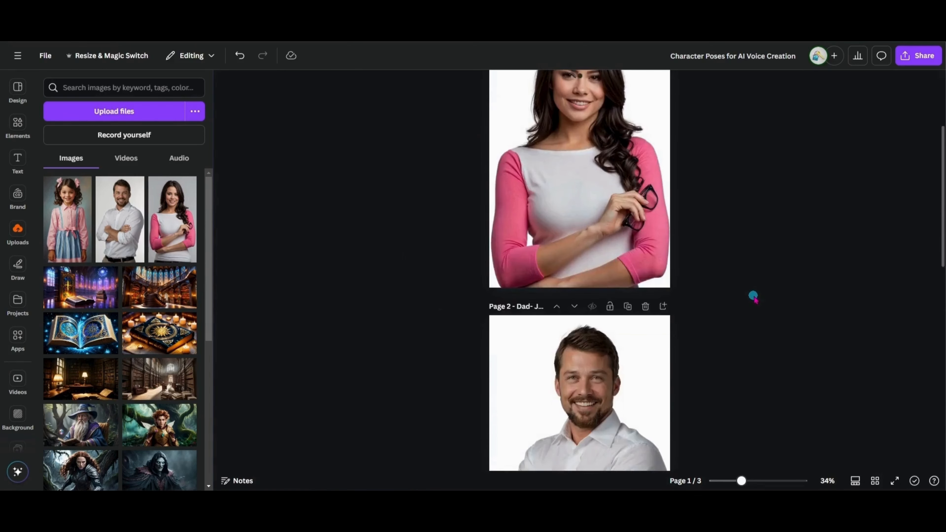
{"action": "scroll", "coordinate": [753, 297], "scroll_direction": "down", "scroll_amount": 4}
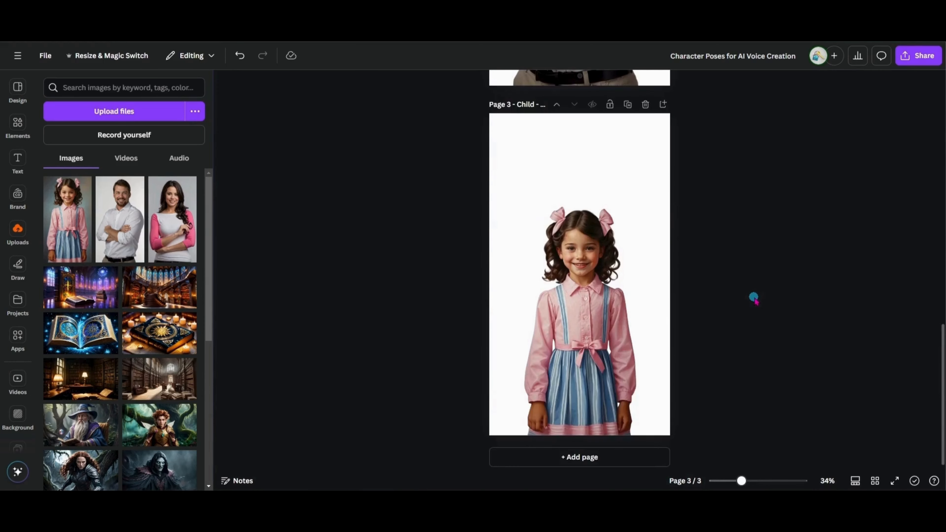
{"action": "scroll", "coordinate": [753, 297], "scroll_direction": "up", "scroll_amount": 14}
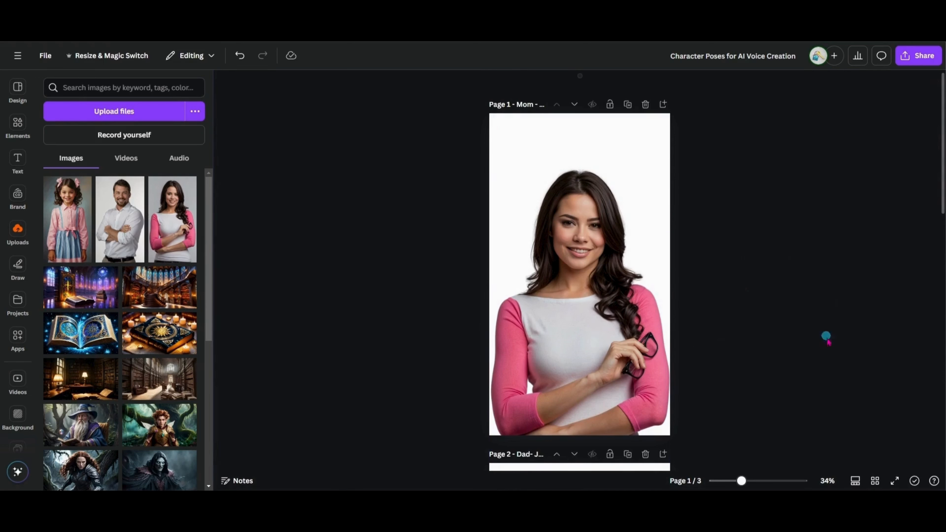
{"action": "left_click", "coordinate": [920, 62]}
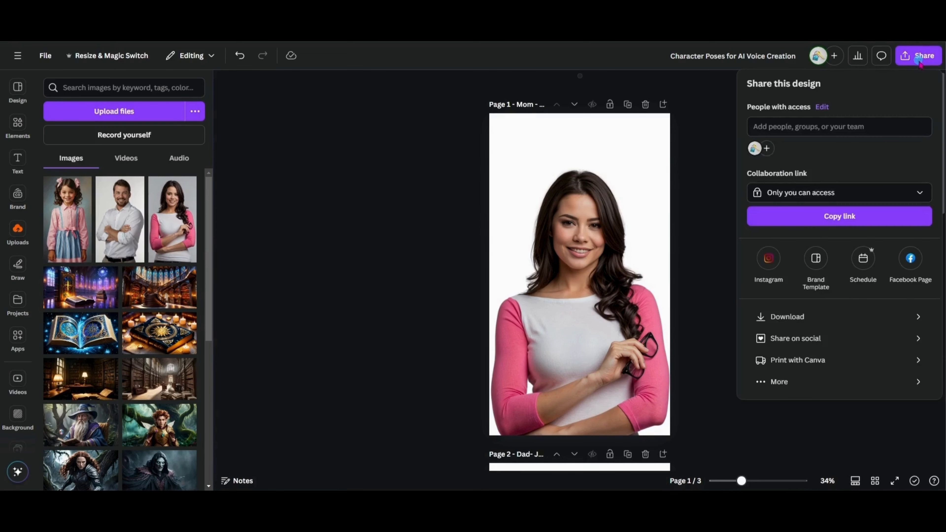
{"action": "left_click", "coordinate": [897, 318]}
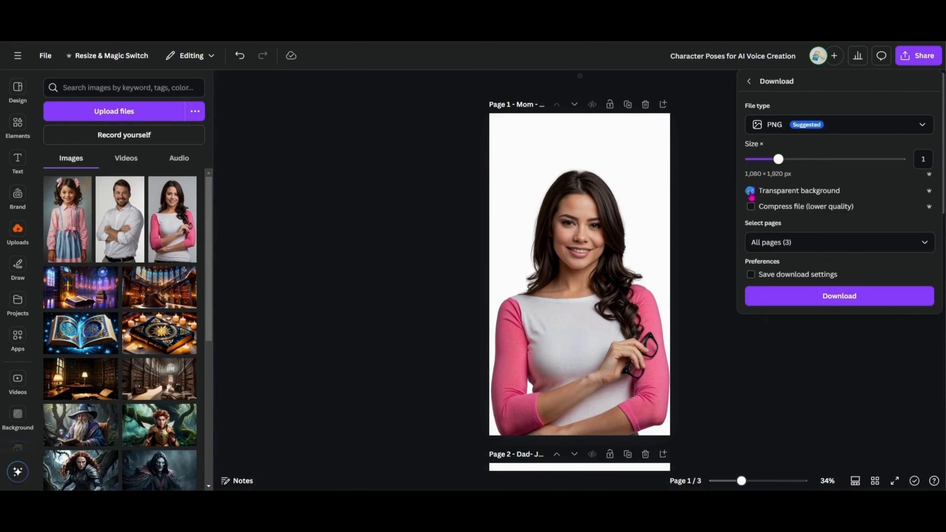
{"action": "left_click", "coordinate": [827, 298]}
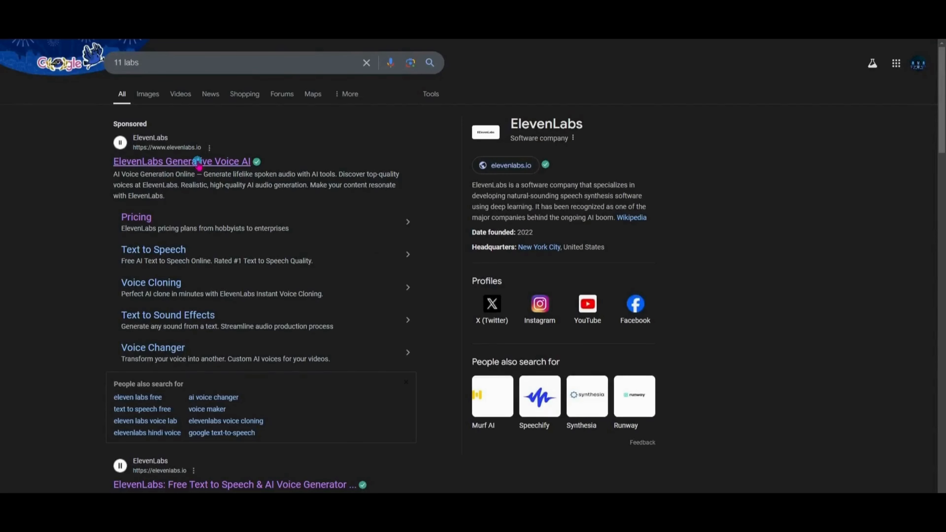
Open the ElevenLabs Generative Voice AI site from the Google search results.
{"action": "left_click", "coordinate": [197, 161]}
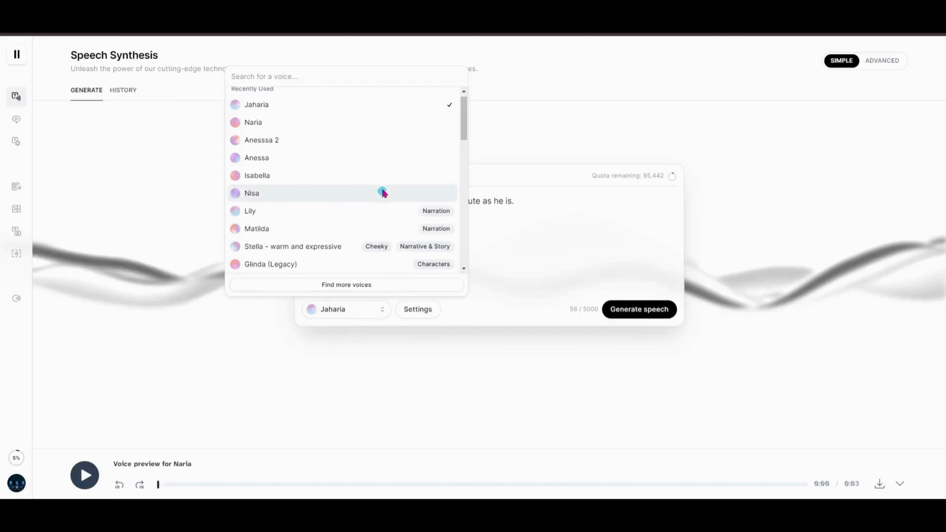
Preview the Jessica, Laura, Matilda and Sarah voices and choose Sarah for the mother's line.
{"action": "left_click", "coordinate": [350, 345]}
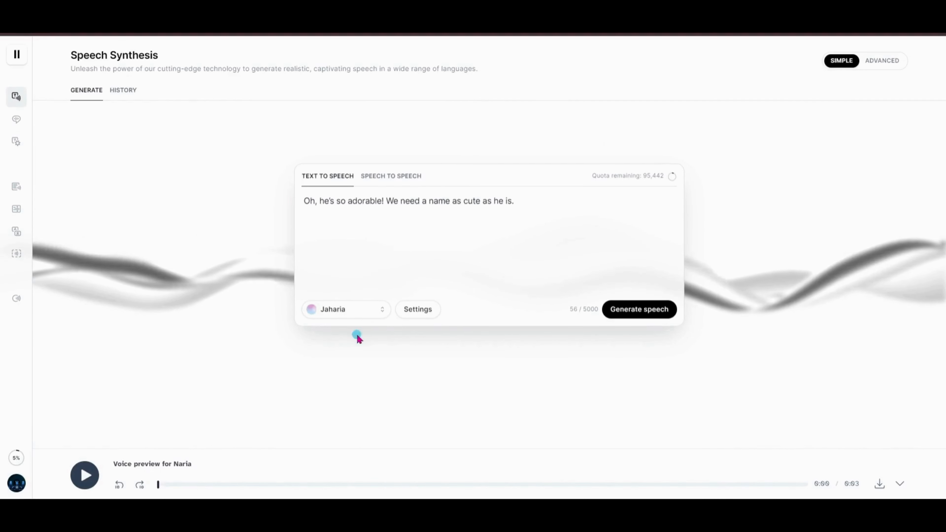
{"action": "left_click", "coordinate": [382, 310]}
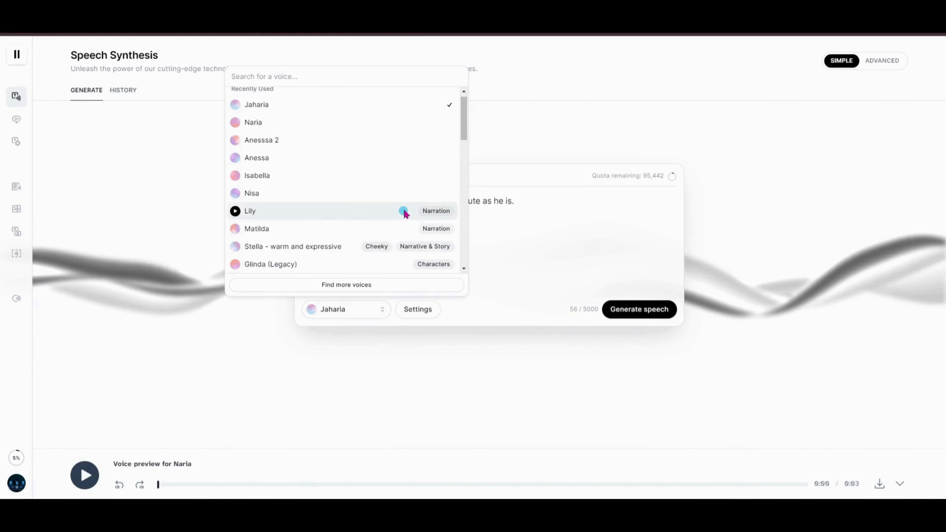
{"action": "scroll", "coordinate": [404, 215], "scroll_direction": "down", "scroll_amount": 3}
{"action": "scroll", "coordinate": [405, 208], "scroll_direction": "down", "scroll_amount": 9}
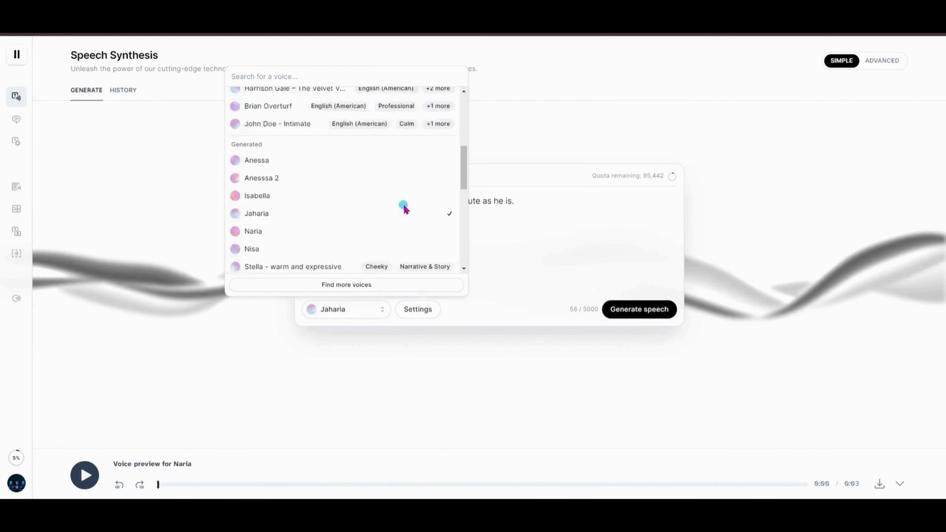
{"action": "scroll", "coordinate": [404, 207], "scroll_direction": "down", "scroll_amount": 3}
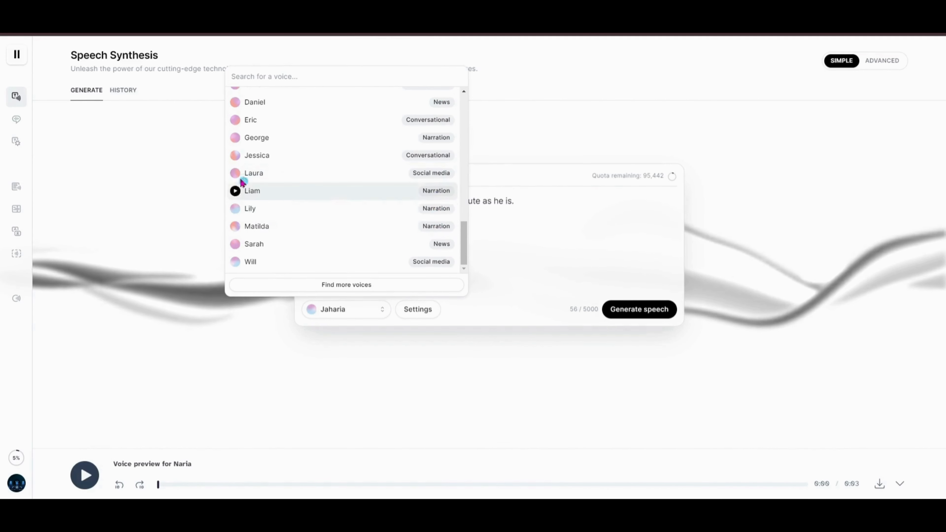
{"action": "left_click", "coordinate": [235, 155]}
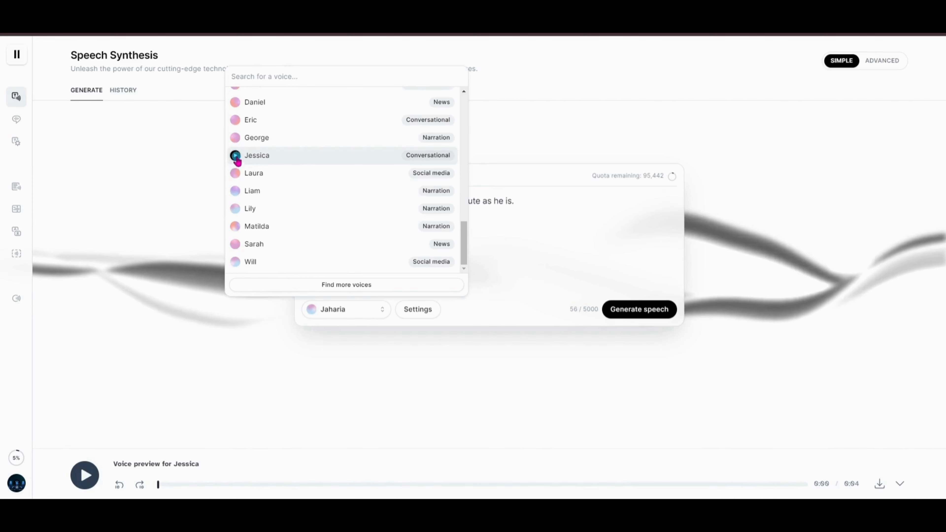
{"action": "left_click", "coordinate": [235, 173]}
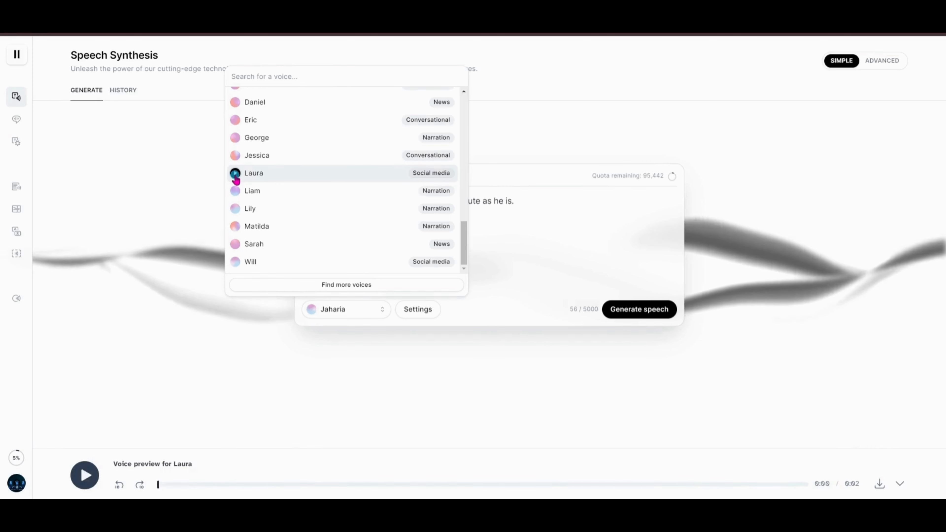
{"action": "left_click", "coordinate": [235, 227]}
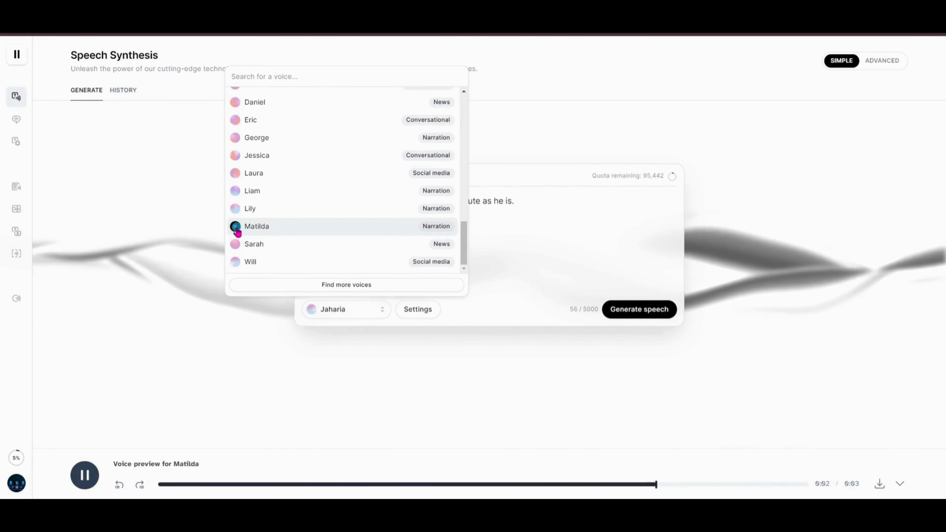
{"action": "left_click", "coordinate": [236, 244]}
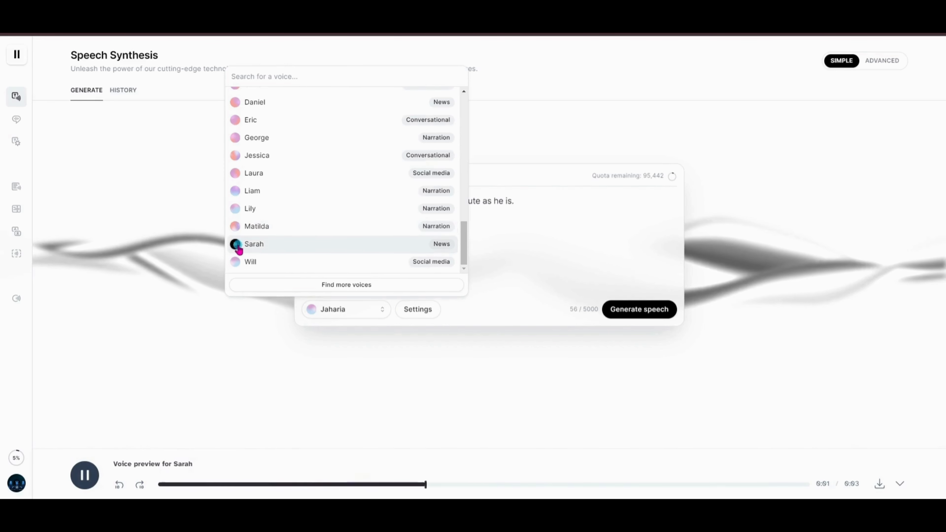
{"action": "left_click", "coordinate": [257, 245]}
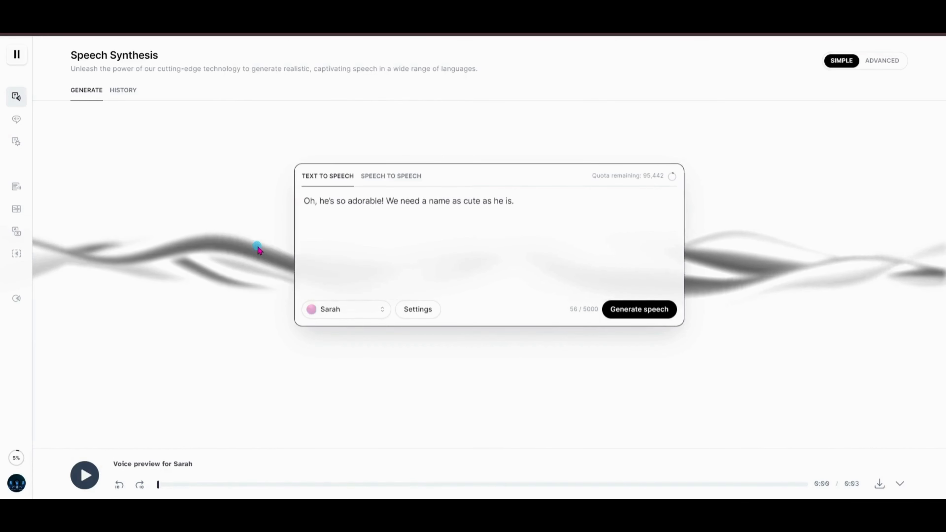
Raise the voice's Style Exaggeration to about 10% and Stability to about 70%, keep Speaker boost on, and generate the speech.
{"action": "left_click", "coordinate": [413, 310]}
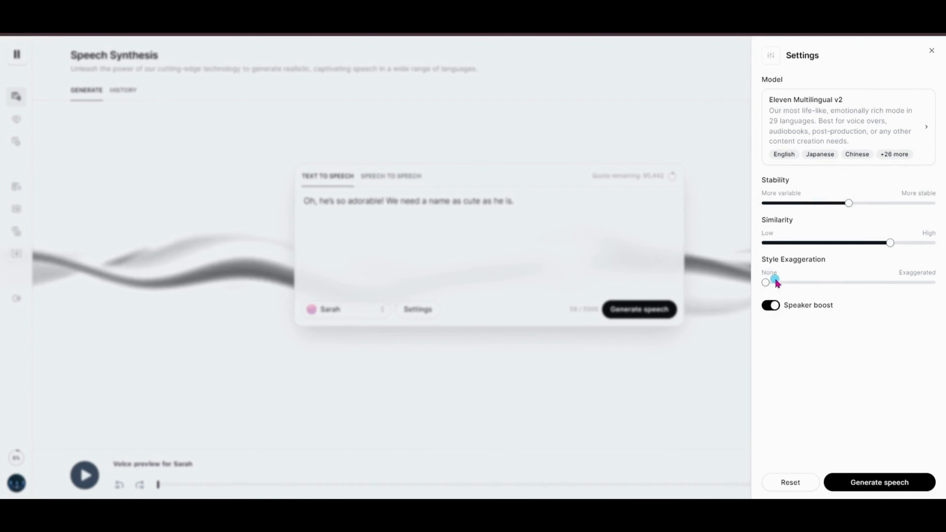
{"action": "left_click_drag", "start_coordinate": [766, 282], "coordinate": [780, 287]}
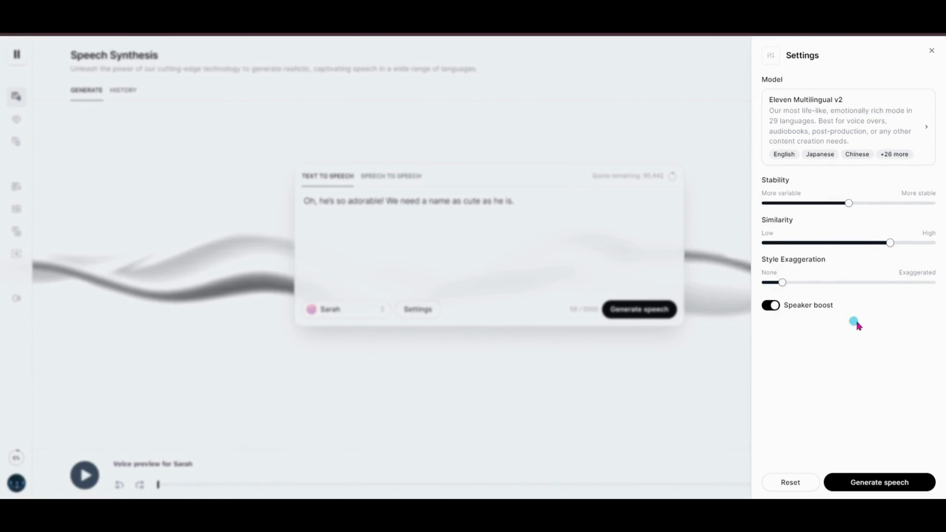
{"action": "left_click_drag", "start_coordinate": [851, 204], "coordinate": [877, 371]}
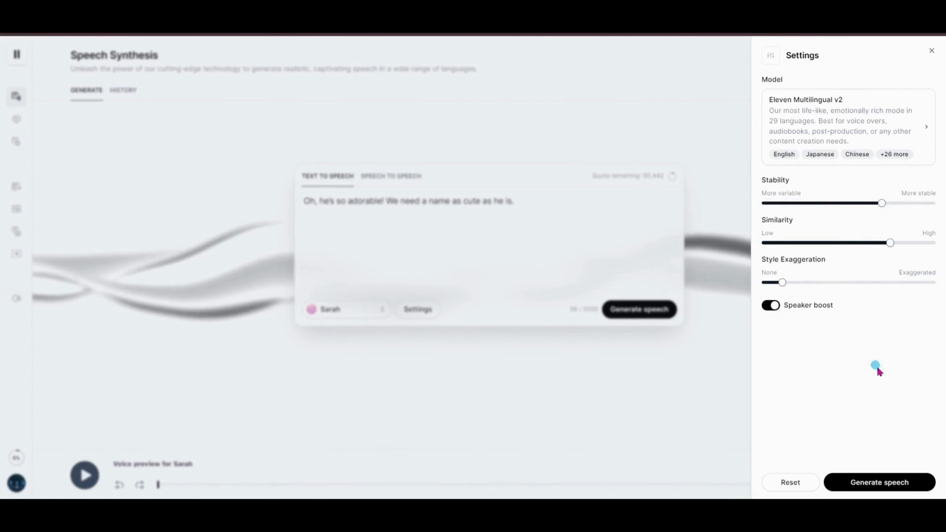
{"action": "left_click", "coordinate": [893, 488]}
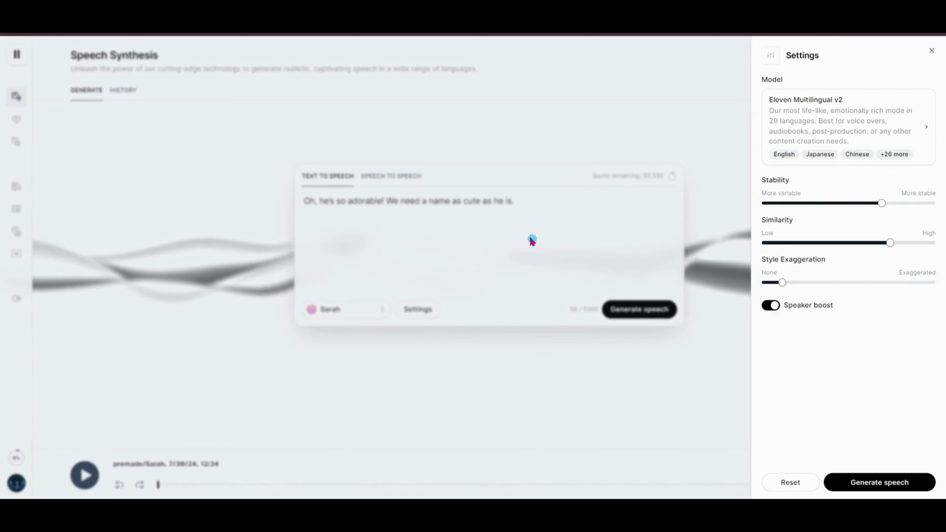
Change the mother's line to end with an exclamation mark, "as cute as he is!", and regenerate the speech.
{"action": "left_click", "coordinate": [932, 50]}
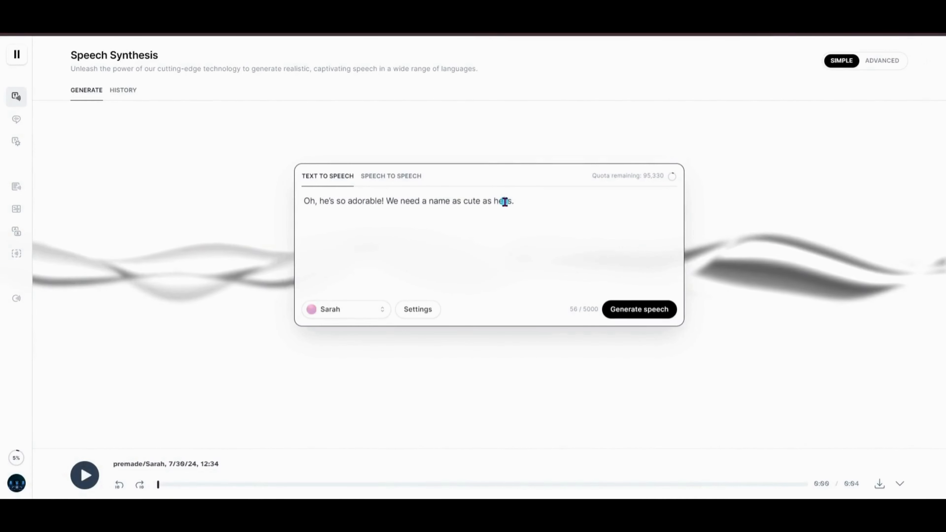
{"action": "left_click", "coordinate": [515, 202]}
{"action": "key", "text": "BackSpace"}
{"action": "type", "text": "!"}
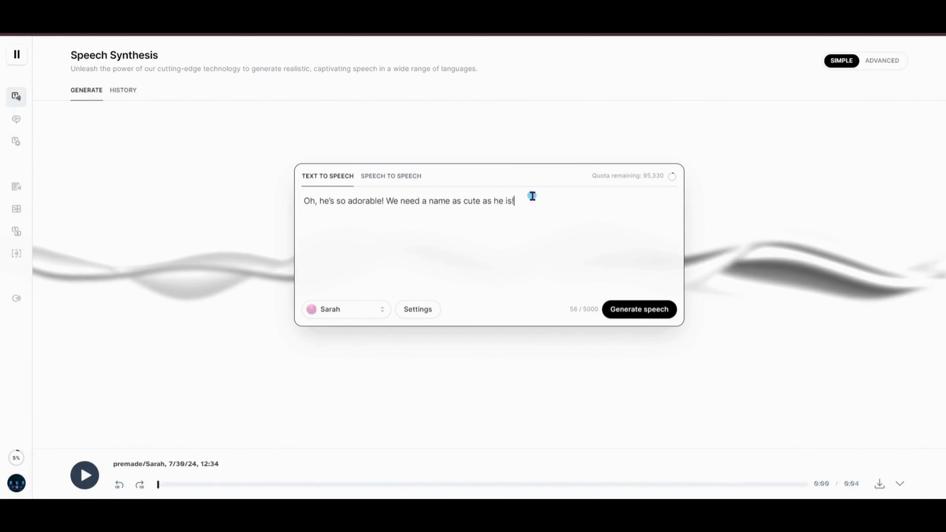
{"action": "left_click", "coordinate": [638, 316]}
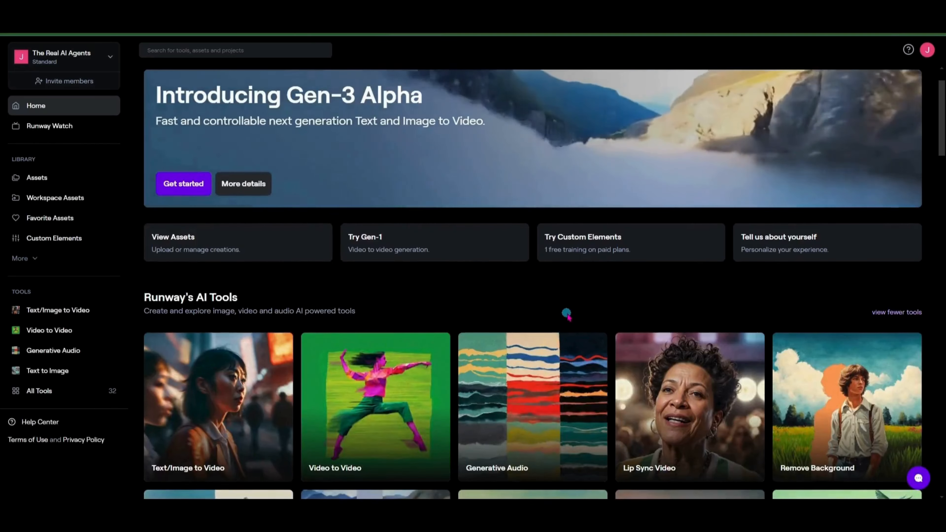
In Runway, open the Lip Sync Video tool and upload the mother's image as the character.
{"action": "scroll", "coordinate": [567, 313], "scroll_direction": "down", "scroll_amount": 1}
{"action": "left_click", "coordinate": [650, 380]}
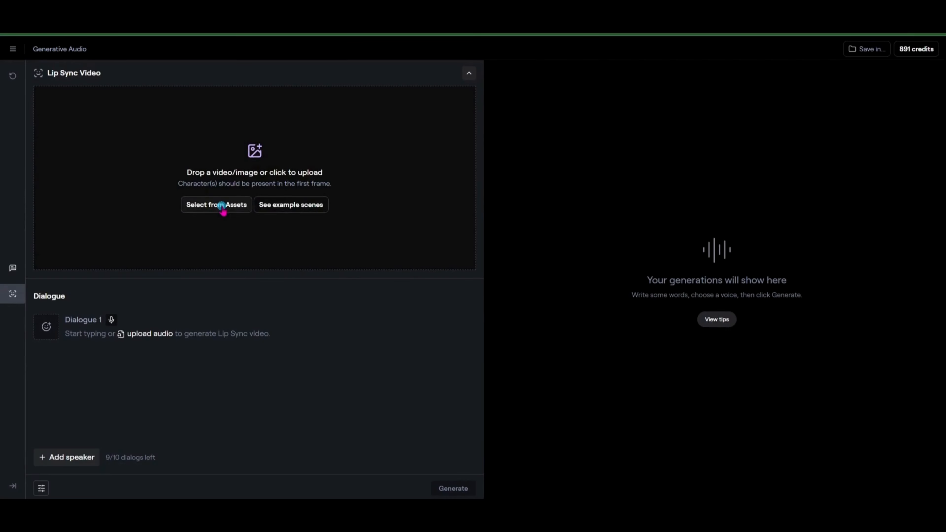
{"action": "left_click", "coordinate": [222, 209]}
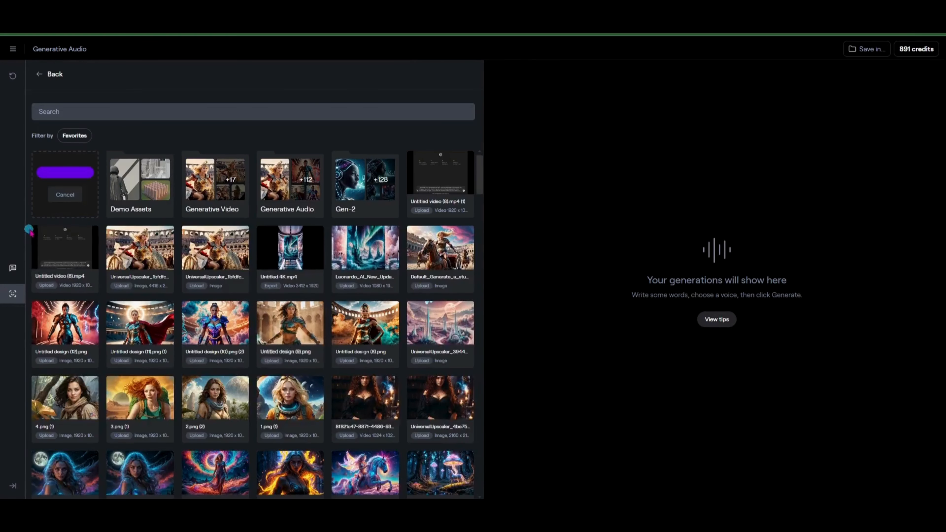
{"action": "left_click", "coordinate": [54, 206]}
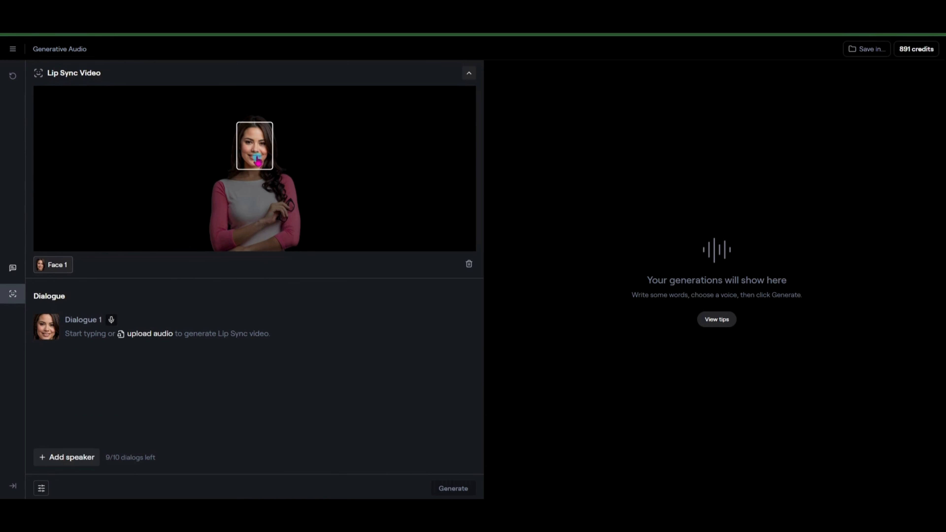
Upload the mother's ElevenLabs speech file as Dialogue 1 and generate the lip sync video.
{"action": "left_click", "coordinate": [145, 333]}
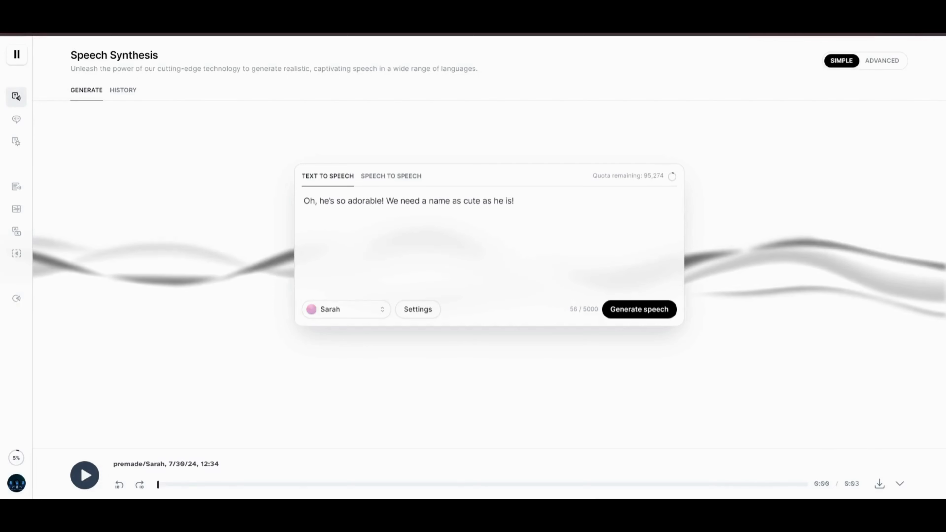
{"action": "left_click", "coordinate": [68, 205]}
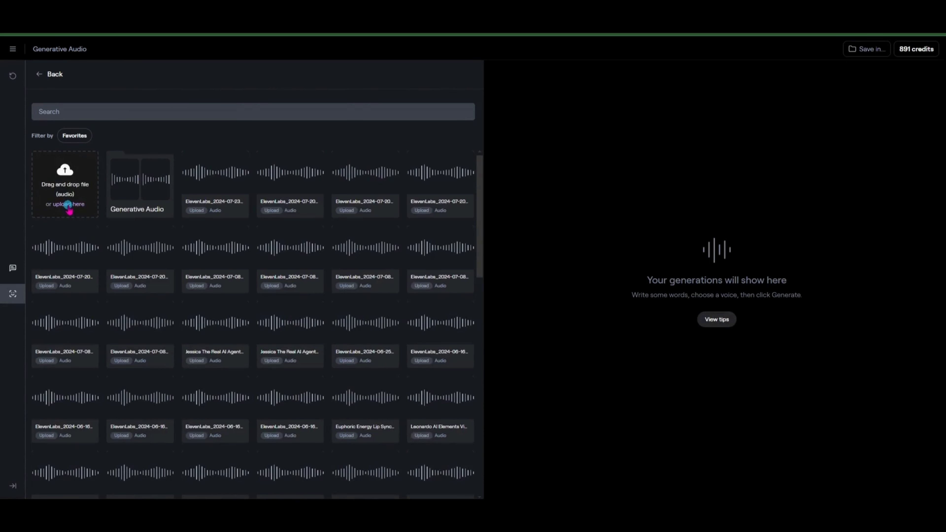
{"action": "left_click", "coordinate": [238, 145]}
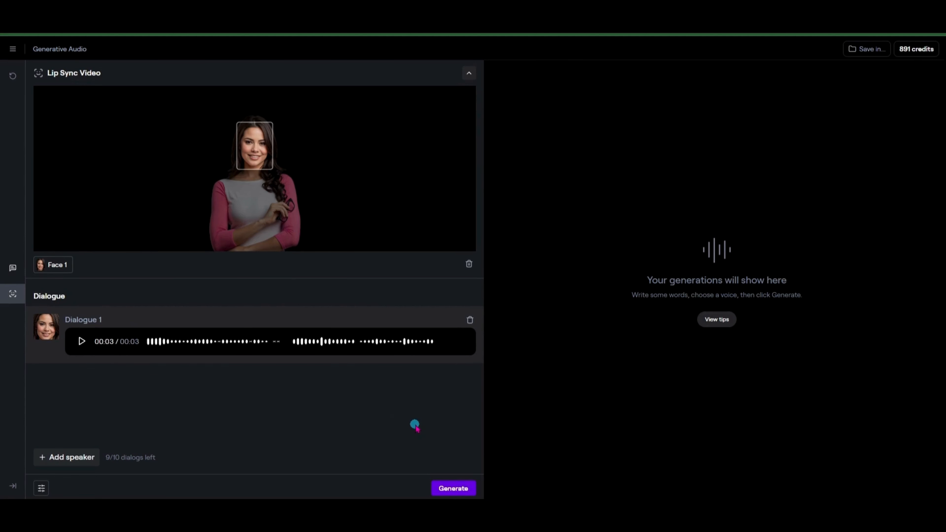
{"action": "left_click", "coordinate": [451, 489]}
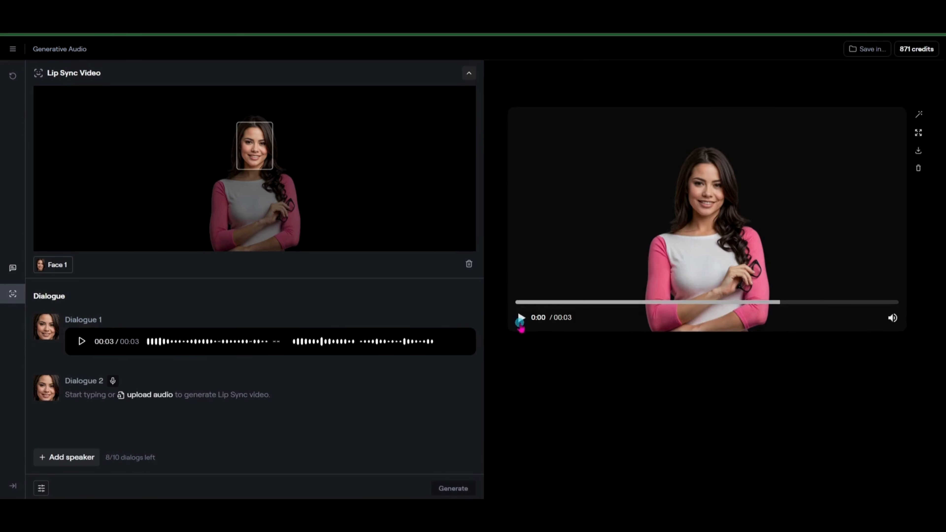
Play the generated lip sync video of the mother and download it.
{"action": "left_click", "coordinate": [522, 318]}
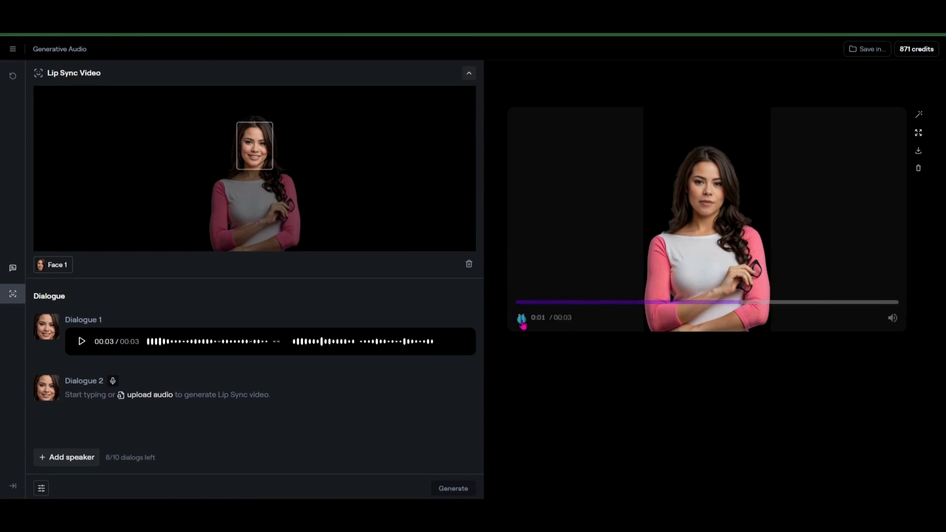
{"action": "left_click", "coordinate": [921, 156]}
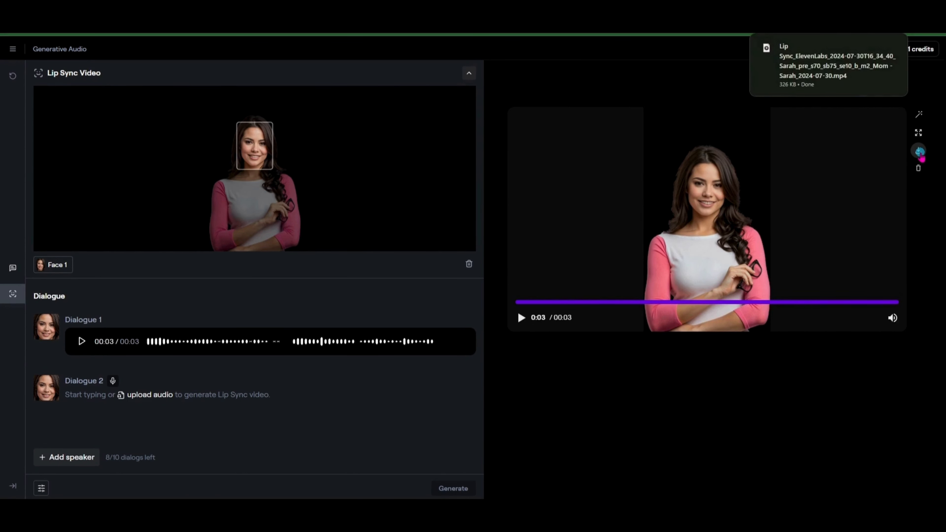
{"action": "mouse_move", "coordinate": [856, 86]}
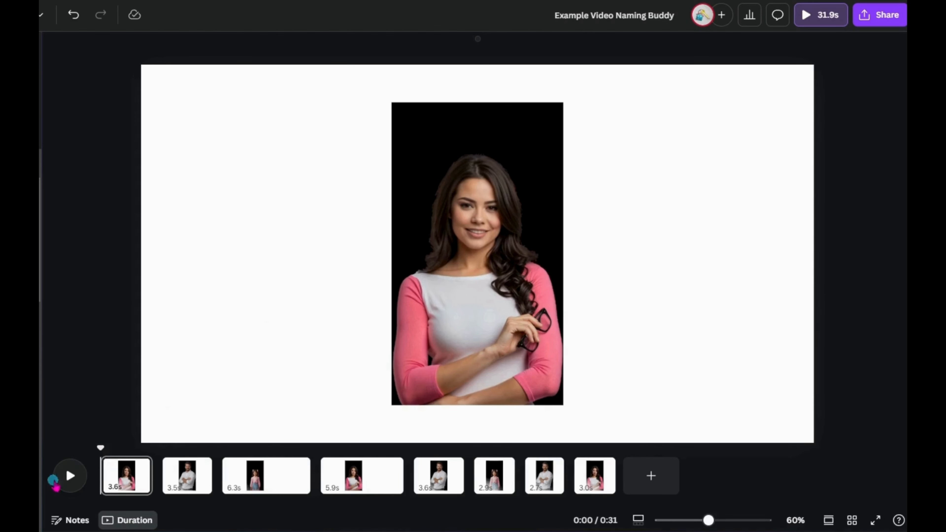
In Canva's Example Video Naming Buddy project, preview the assembled clips and remove the background from the mother's first clip.
{"action": "left_click", "coordinate": [70, 481]}
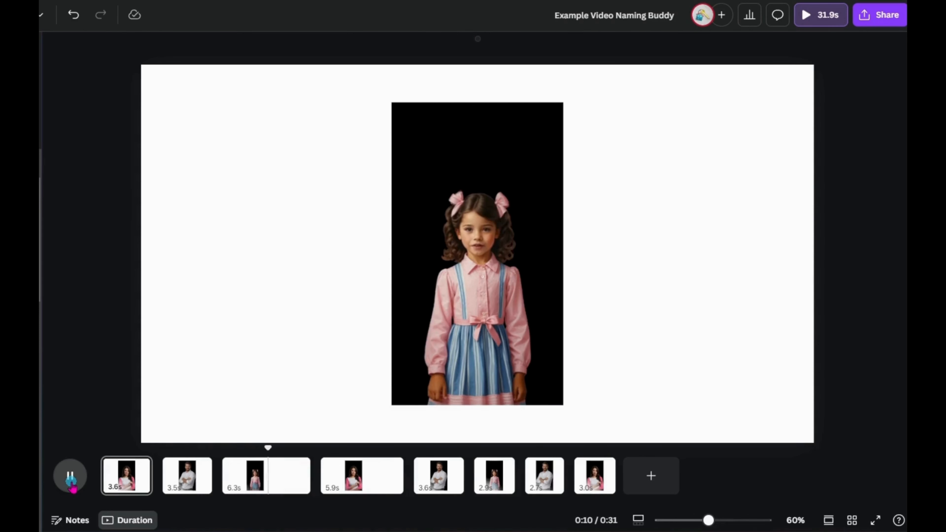
{"action": "left_click", "coordinate": [71, 478]}
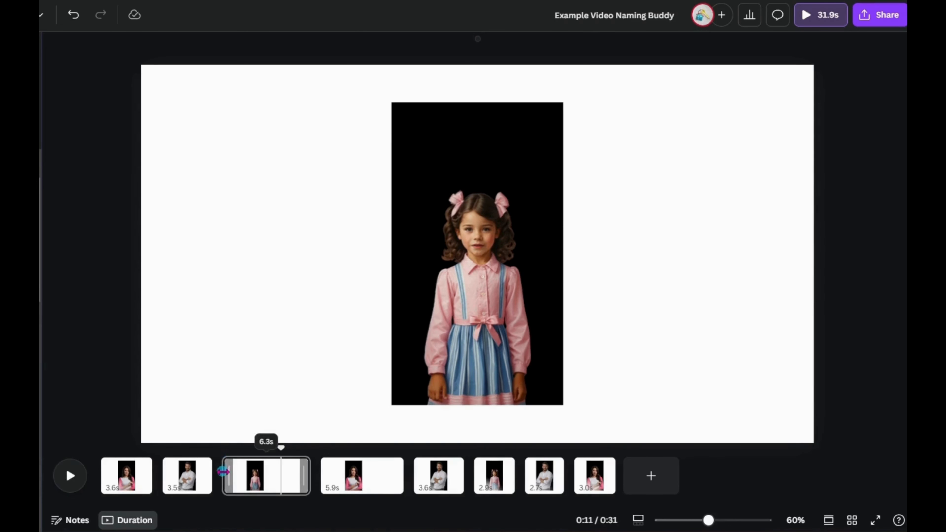
{"action": "left_click", "coordinate": [123, 477]}
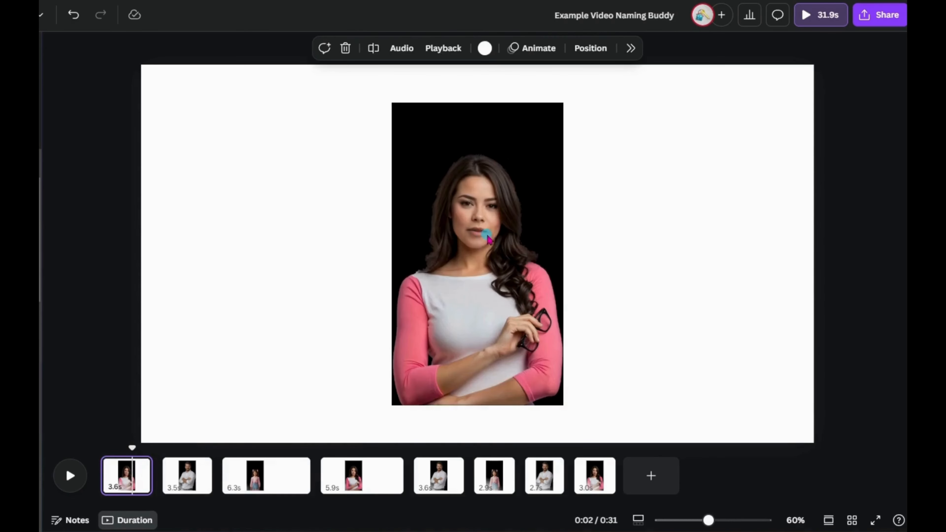
{"action": "left_click", "coordinate": [521, 249]}
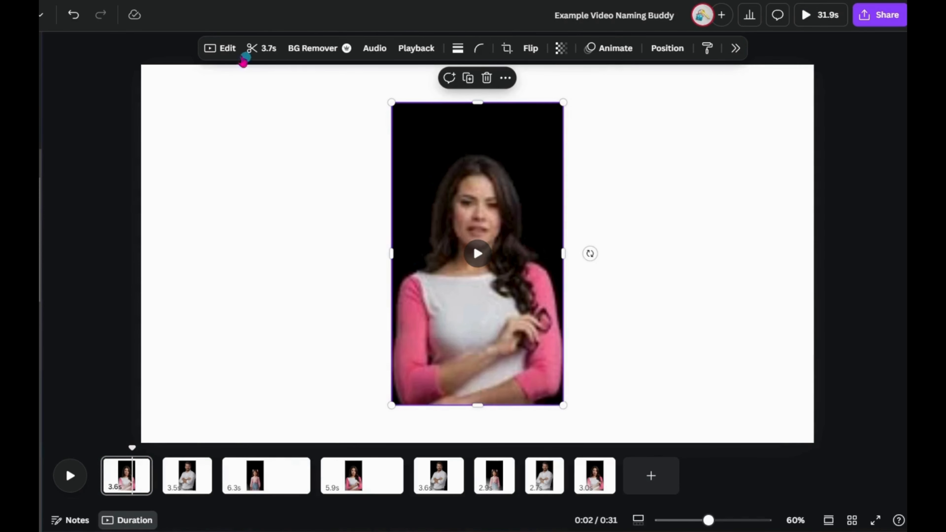
{"action": "left_click", "coordinate": [228, 48]}
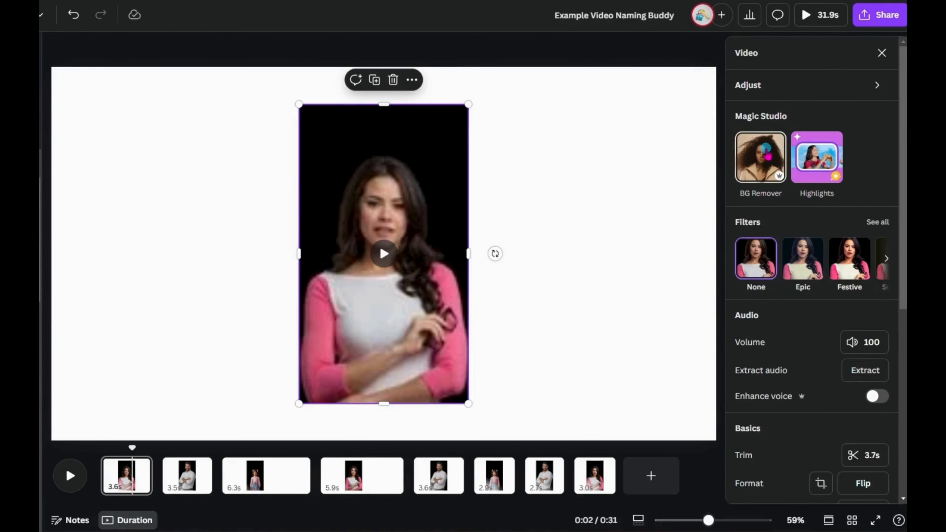
{"action": "left_click", "coordinate": [521, 209]}
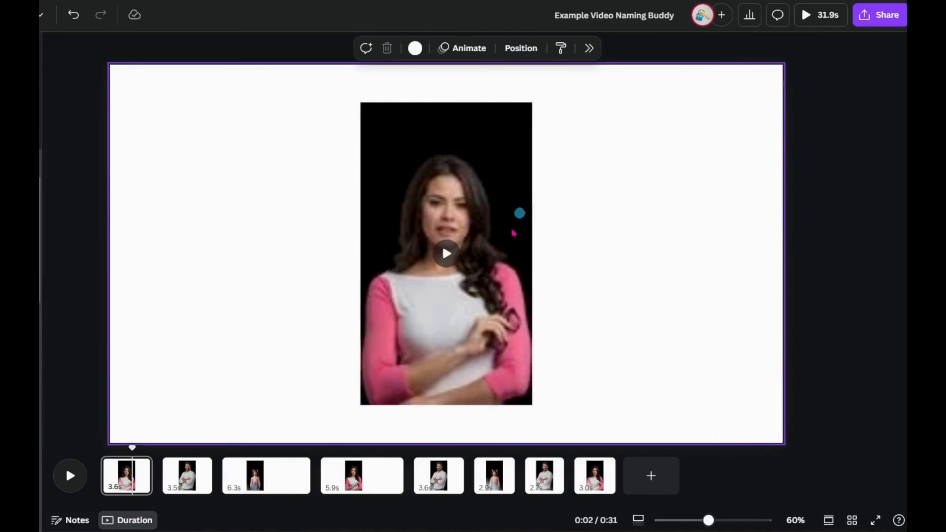
{"action": "left_click", "coordinate": [485, 191]}
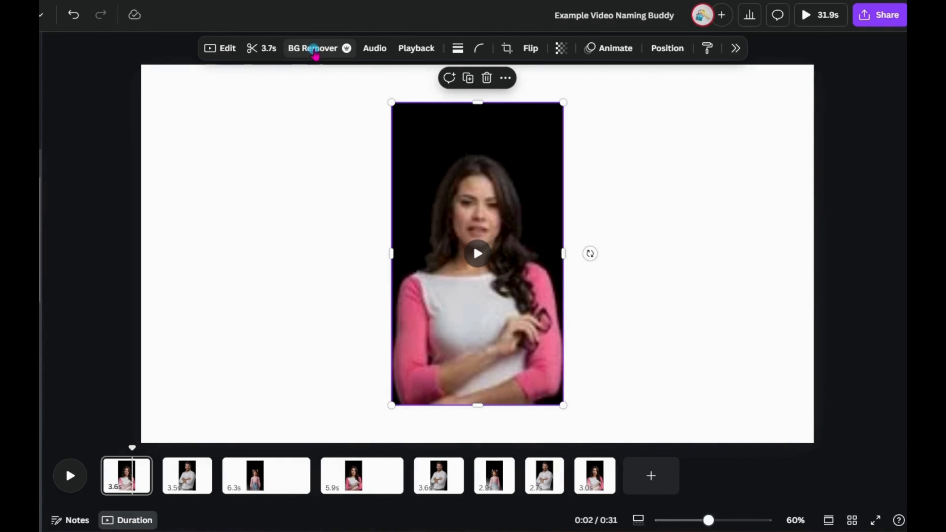
{"action": "left_click", "coordinate": [312, 52]}
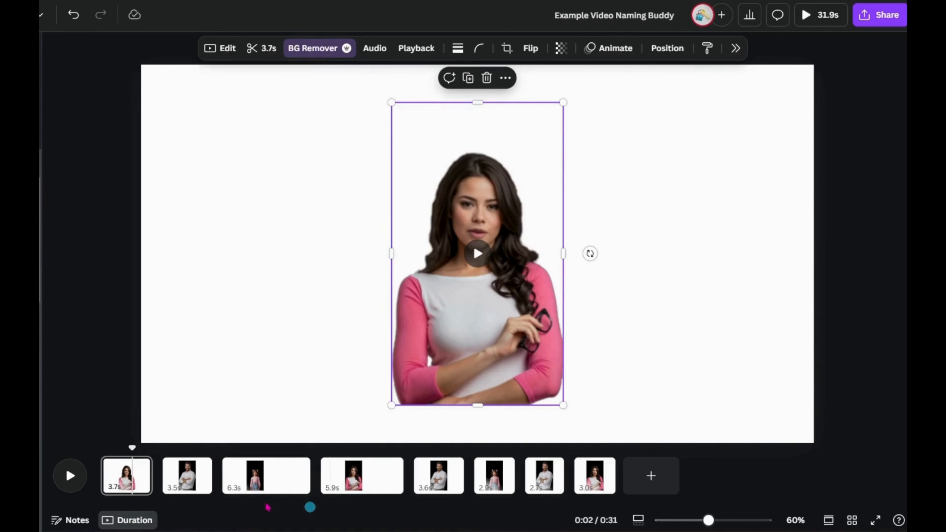
Remove the background from the father's first clip and from the remaining character clips in the timeline.
{"action": "left_click", "coordinate": [190, 476]}
{"action": "left_click", "coordinate": [466, 209]}
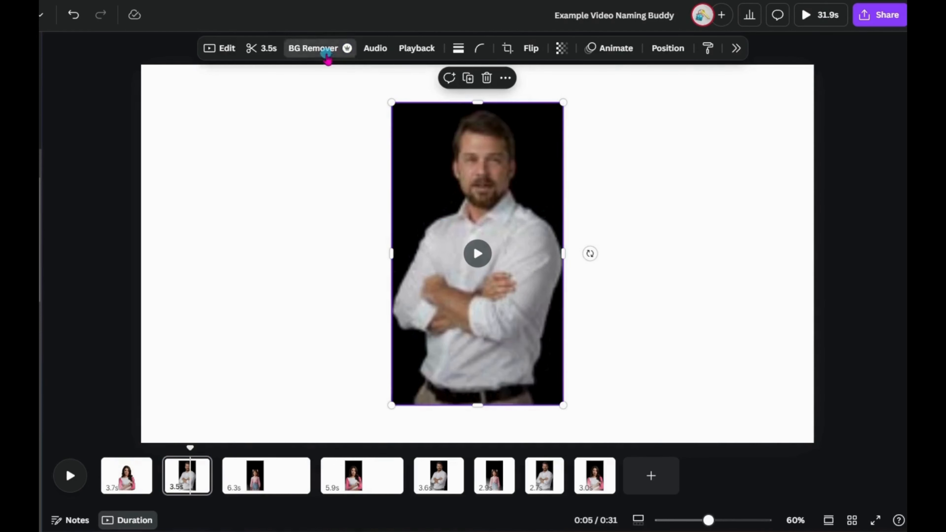
{"action": "left_click", "coordinate": [320, 48]}
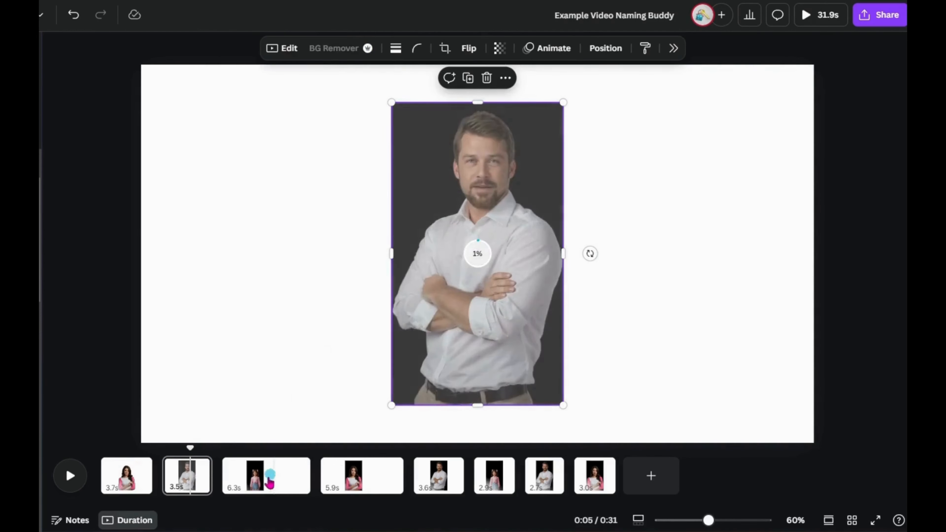
{"action": "left_click", "coordinate": [269, 476]}
{"action": "left_click", "coordinate": [428, 291]}
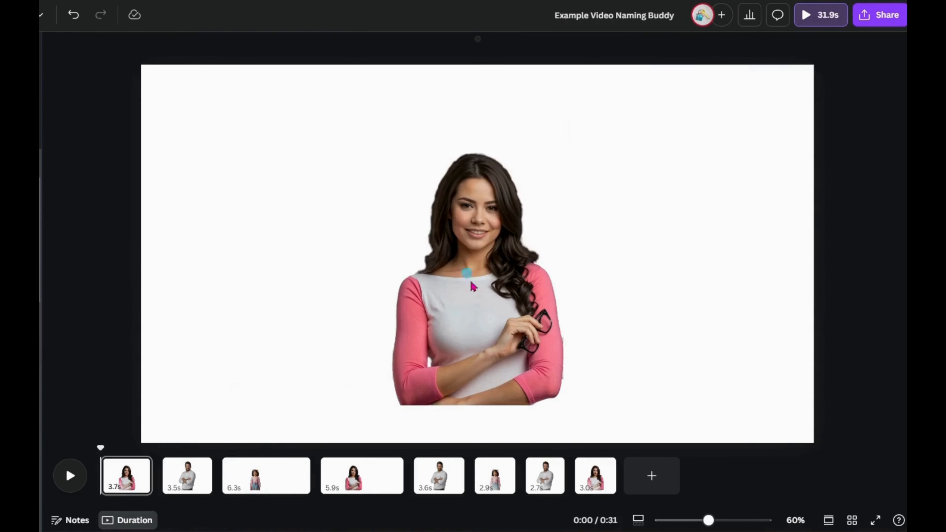
Move the mother's video on the first page to the lower-left corner of the canvas.
{"action": "left_click", "coordinate": [479, 308]}
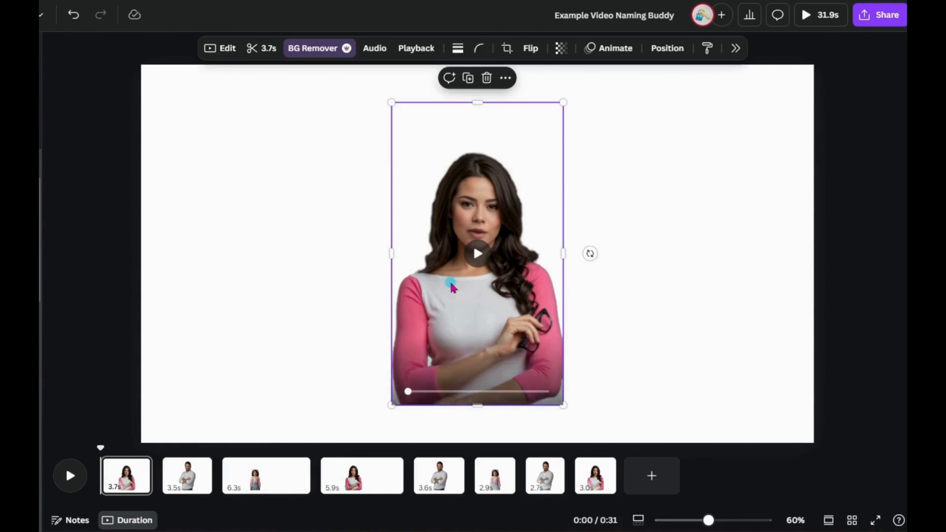
{"action": "left_click_drag", "start_coordinate": [450, 279], "coordinate": [216, 320]}
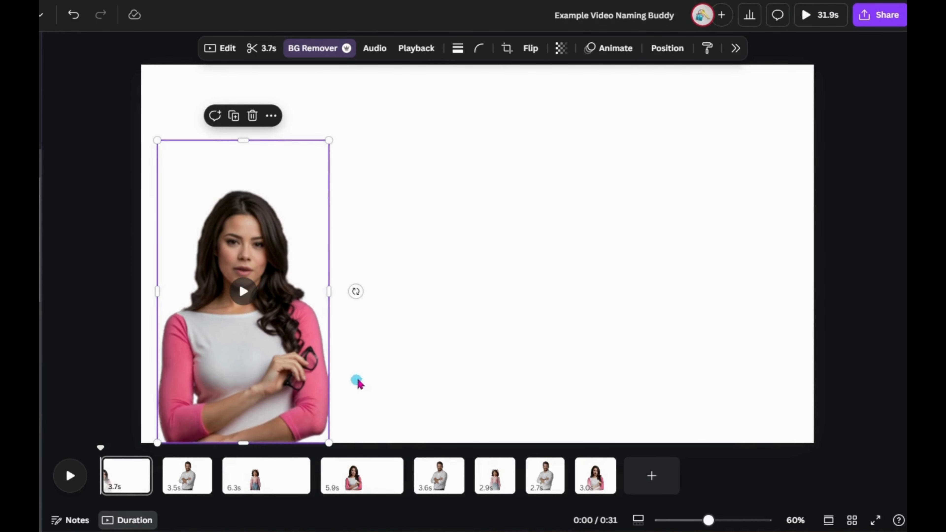
{"action": "left_click", "coordinate": [495, 80]}
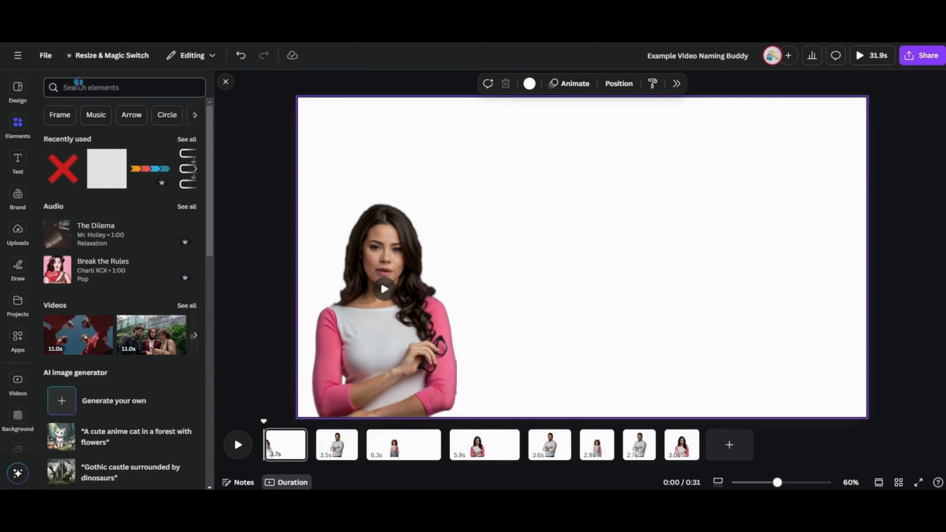
Find a "living room" photo with potted plants and a white chair, fill the first page with it and send it to the back.
{"action": "left_click", "coordinate": [79, 85]}
{"action": "type", "text": "li"}
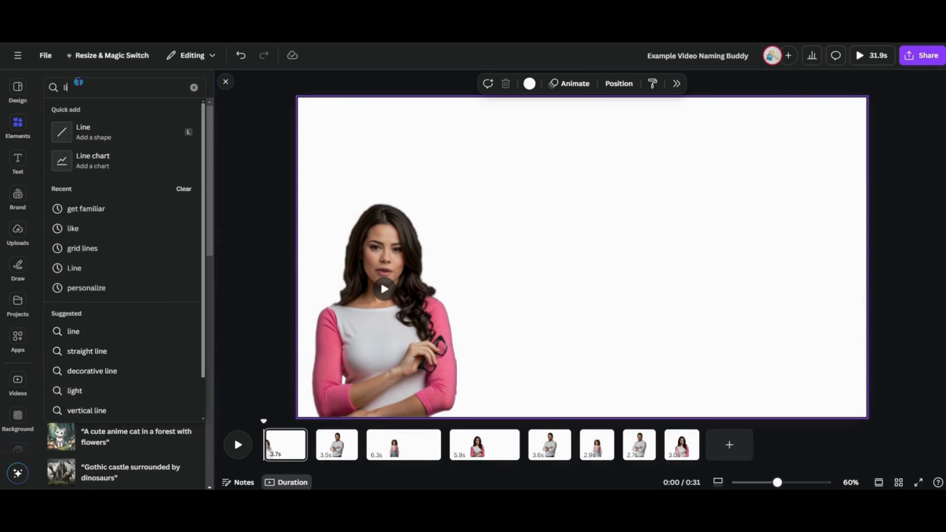
{"action": "type", "text": "ving room"}
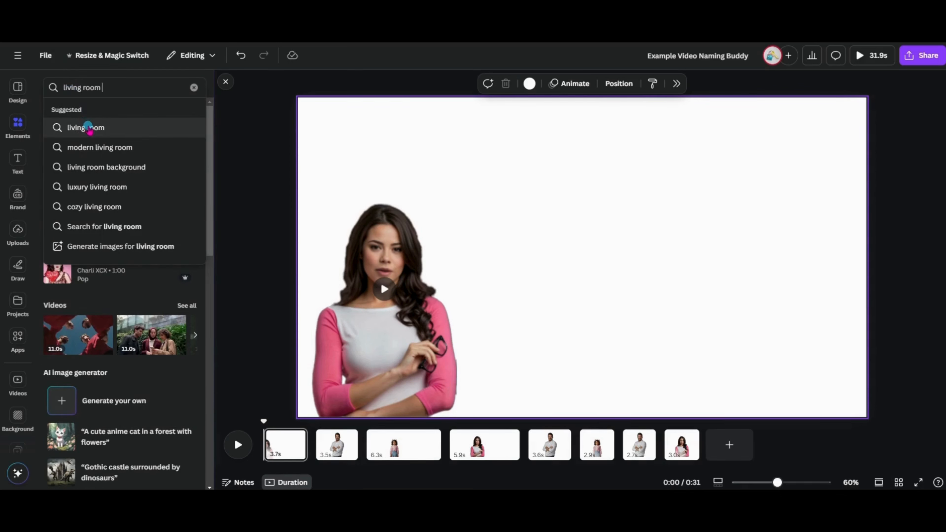
{"action": "left_click", "coordinate": [88, 129]}
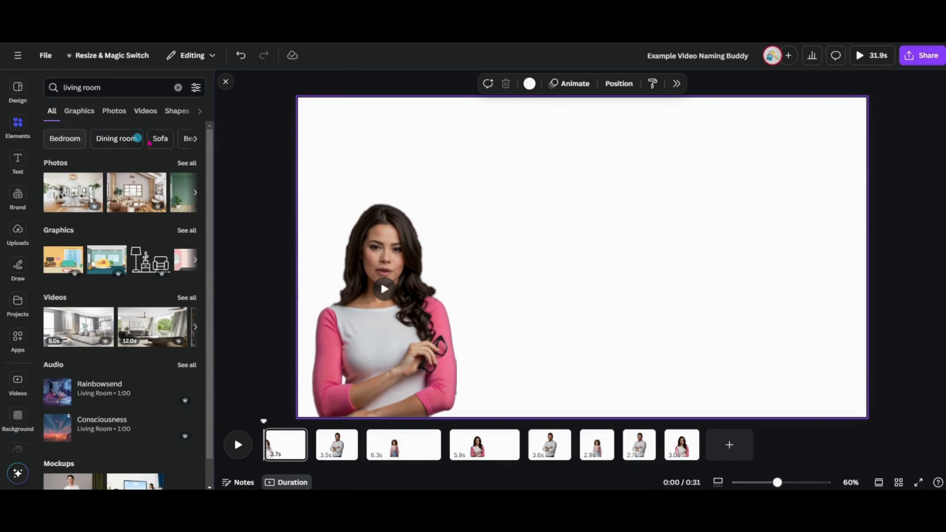
{"action": "left_click", "coordinate": [186, 164]}
{"action": "left_click_drag", "start_coordinate": [173, 224], "coordinate": [324, 138]}
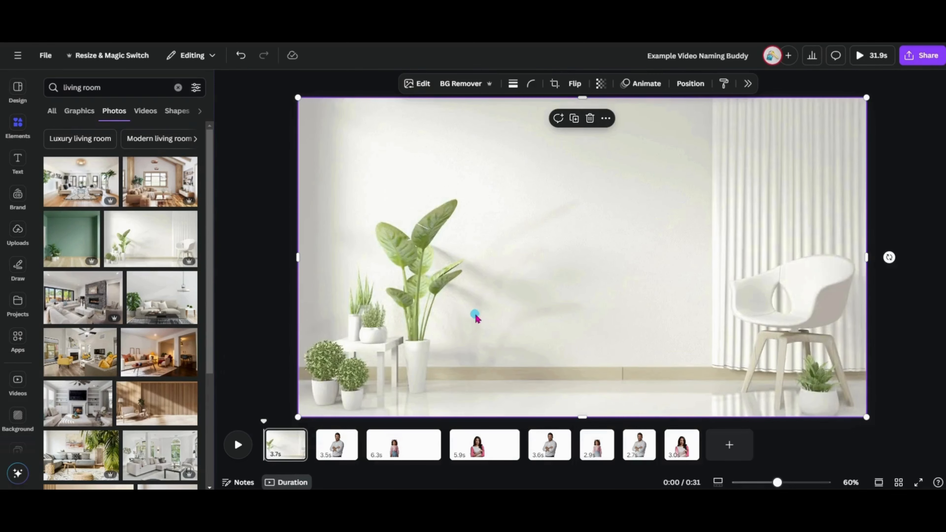
{"action": "left_click", "coordinate": [691, 83]}
{"action": "left_click", "coordinate": [909, 161]}
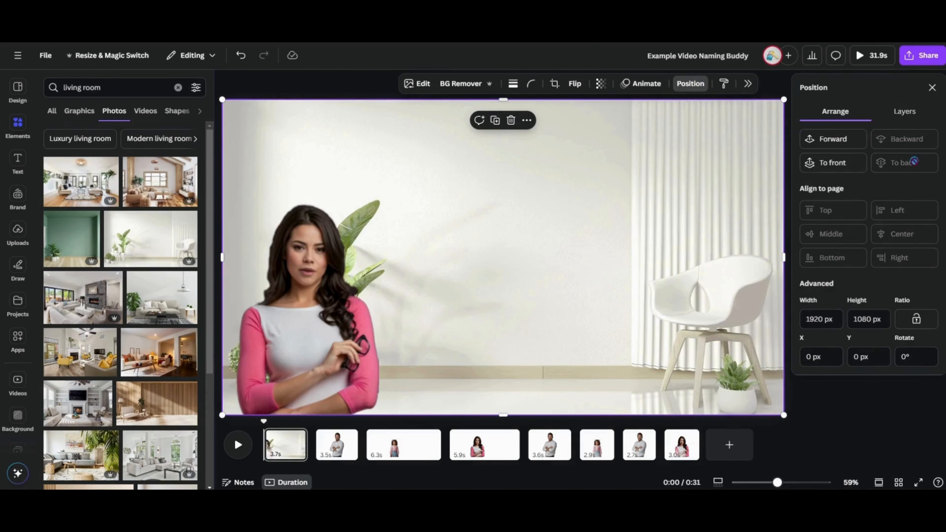
Move the mother's video right to about X 435 px, Y 235 px, beside the tall plant, and play back the first page.
{"action": "left_click", "coordinate": [264, 337]}
{"action": "left_click_drag", "start_coordinate": [265, 337], "coordinate": [382, 345]}
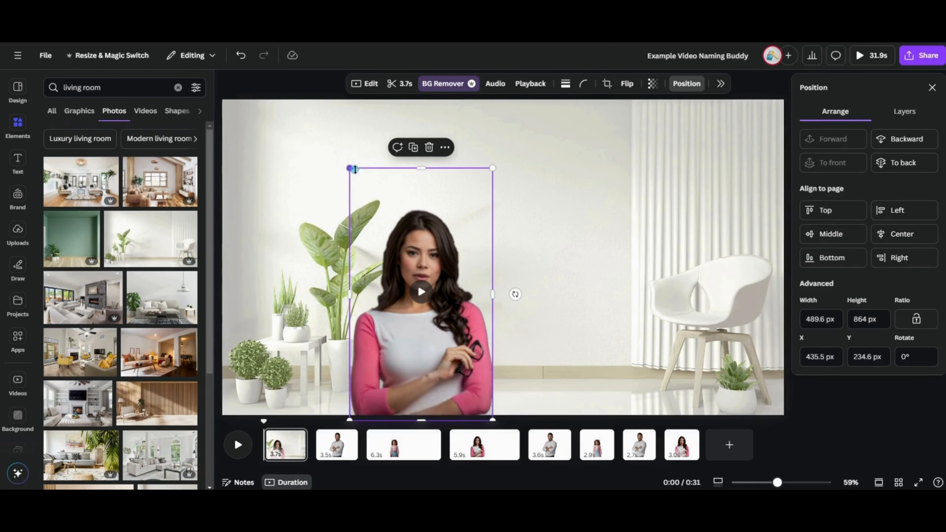
{"action": "left_click", "coordinate": [237, 446]}
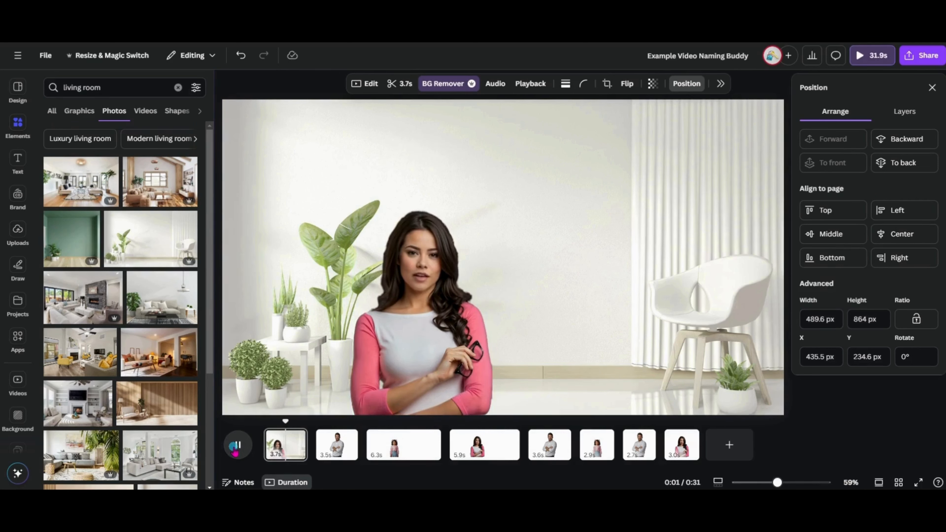
{"action": "left_click", "coordinate": [237, 446]}
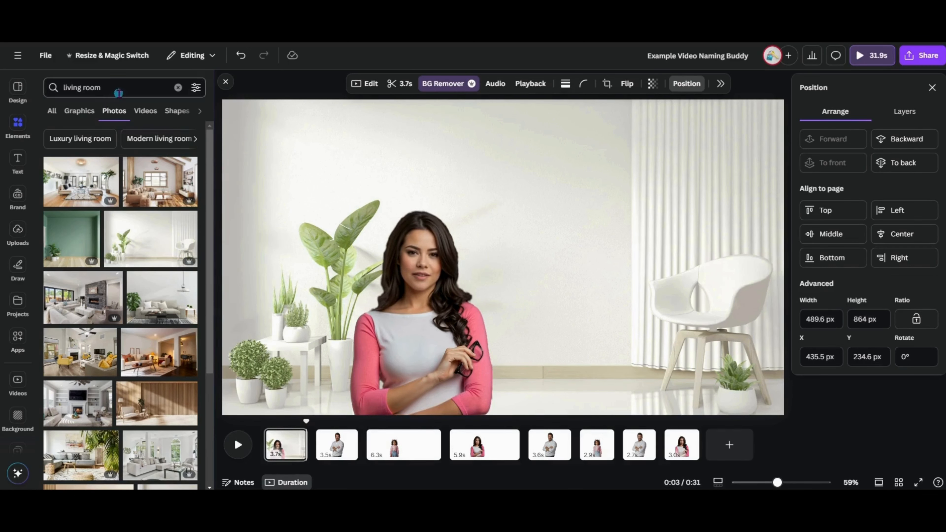
Find a "puppy" photo, add the lying brown-and-white puppy to the first page, shrink it to about 379 × 278 px and place it near the chair.
{"action": "left_click", "coordinate": [111, 89]}
{"action": "type", "text": "puppy"}
{"action": "key", "text": "Return"}
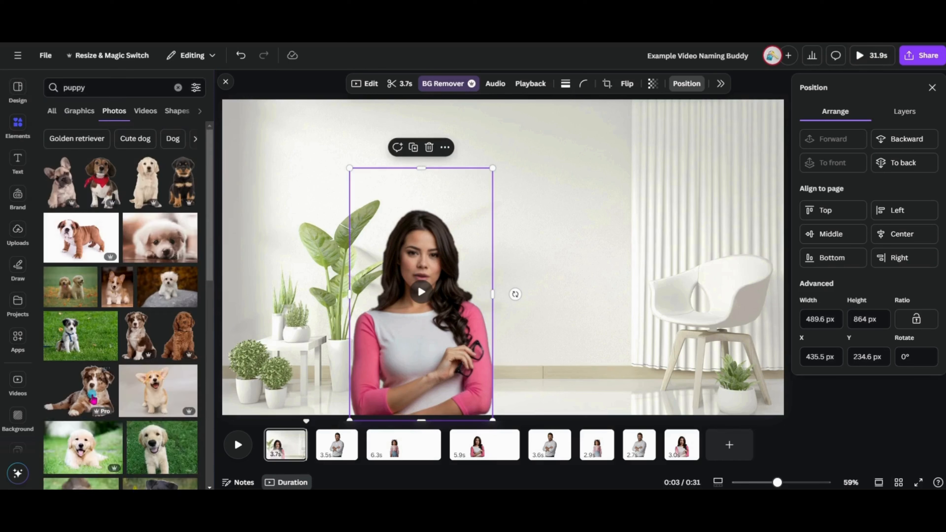
{"action": "left_click", "coordinate": [80, 390]}
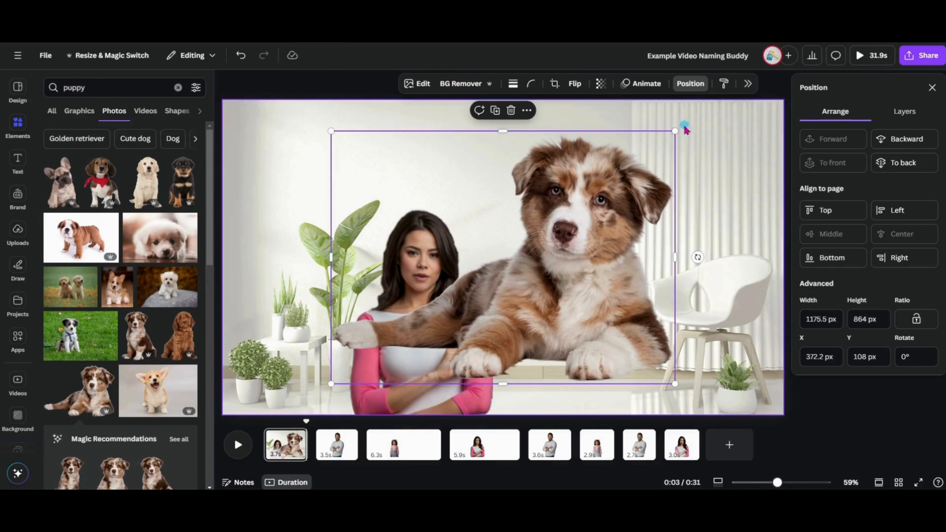
{"action": "left_click_drag", "start_coordinate": [674, 133], "coordinate": [443, 304]}
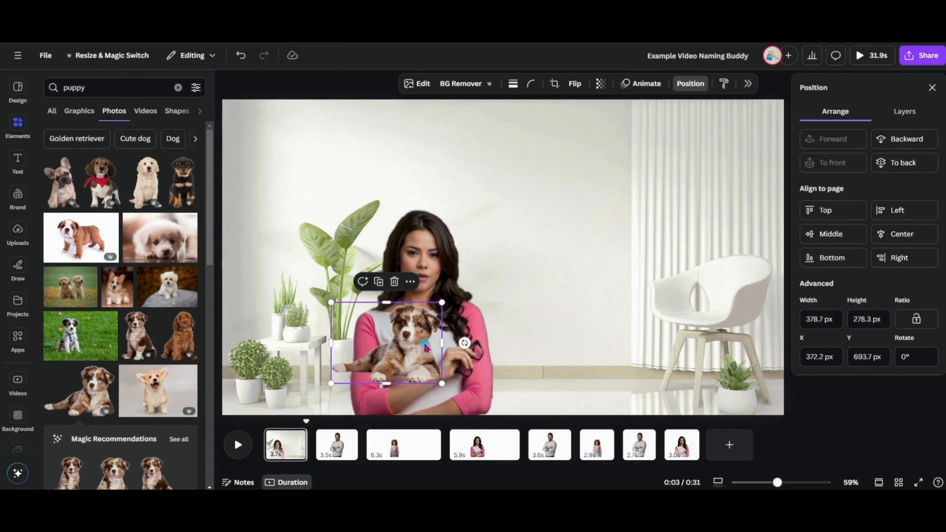
{"action": "left_click_drag", "start_coordinate": [458, 347], "coordinate": [608, 360]}
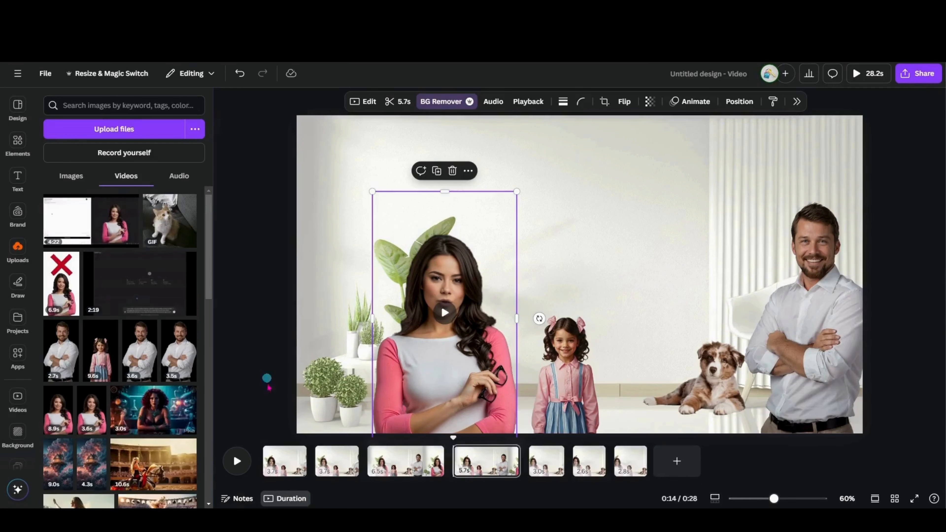
Preview the assembled family video in full and return to the editor.
{"action": "left_click", "coordinate": [259, 420]}
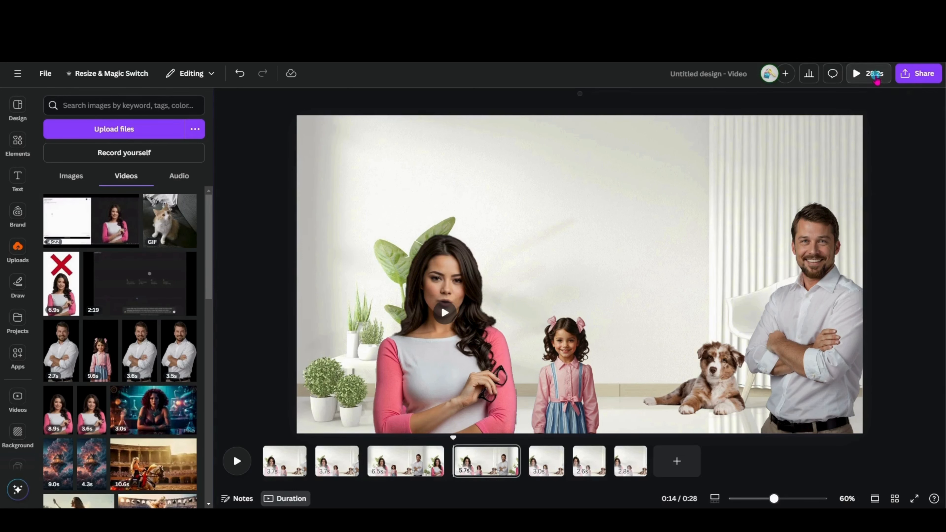
{"action": "left_click", "coordinate": [874, 75]}
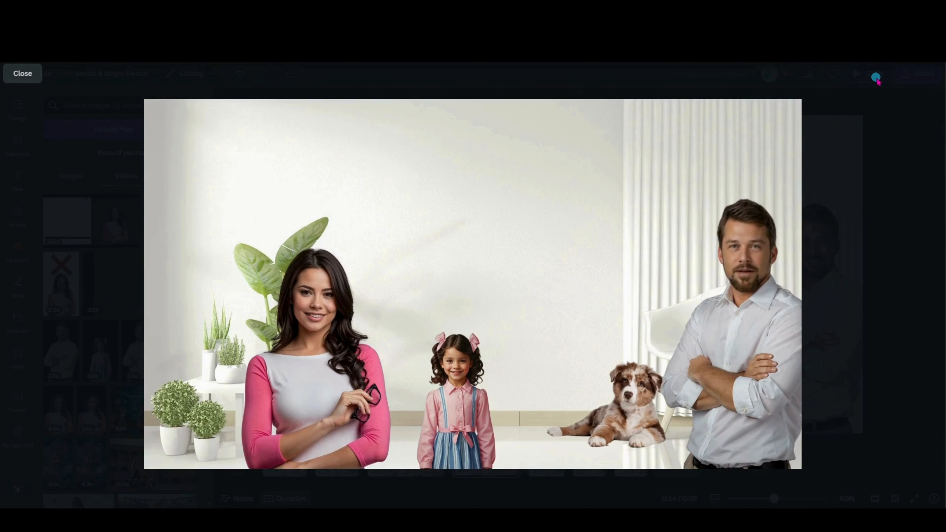
{"action": "left_click", "coordinate": [832, 104]}
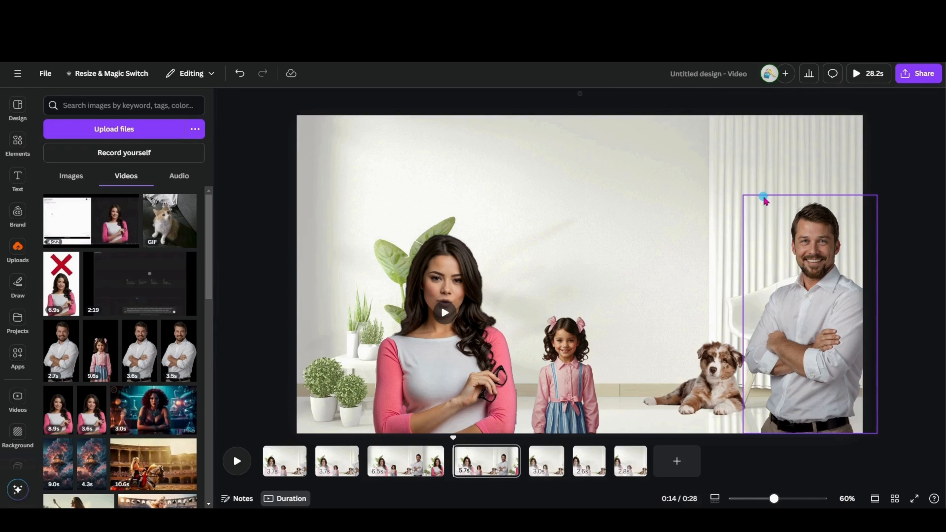
{"action": "left_click", "coordinate": [612, 275]}
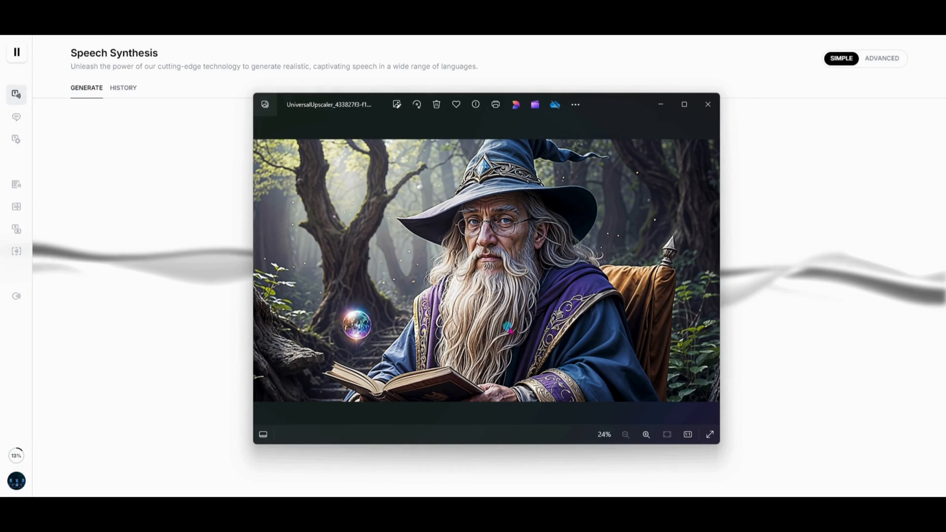
Close the wizard picture and enter the text-to-speech script beginning "In the quiet whispers of the forest, one can hear the echoes of ancient wisdom.".
{"action": "left_click", "coordinate": [704, 108]}
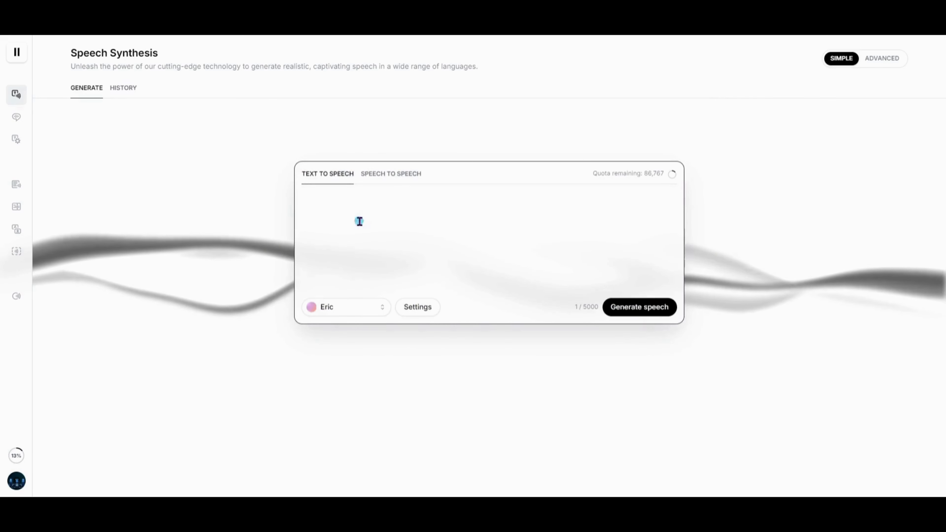
{"action": "left_click", "coordinate": [357, 201]}
{"action": "type", "text": "In the quiet whispers of the forest, one can hear the echoes of ancient wisdom. Remember, young seeker, that true power lies not in the spells we cast, but in the knowledge we seek and the wisdom we share."}
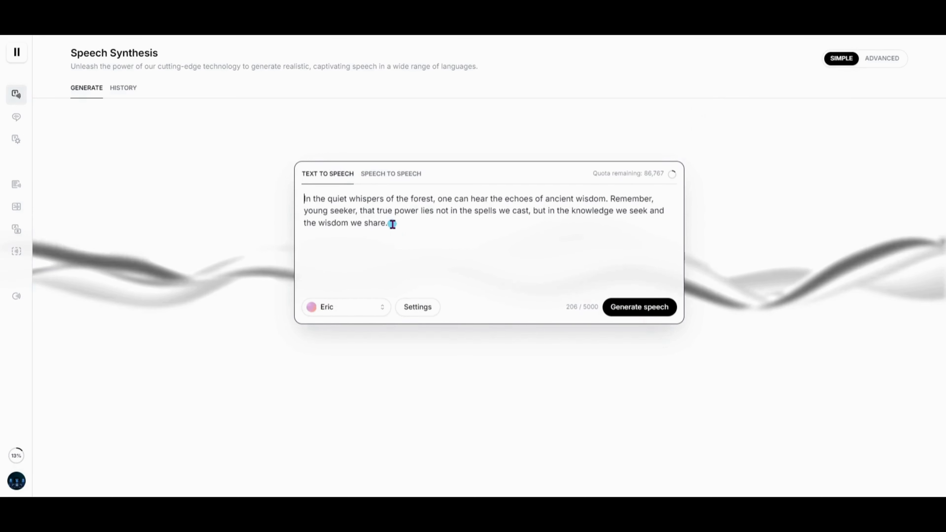
Start a new Voice Design voice with gender Male, age Old, a British accent and 150% accent strength.
{"action": "mouse_move", "coordinate": [5, 154]}
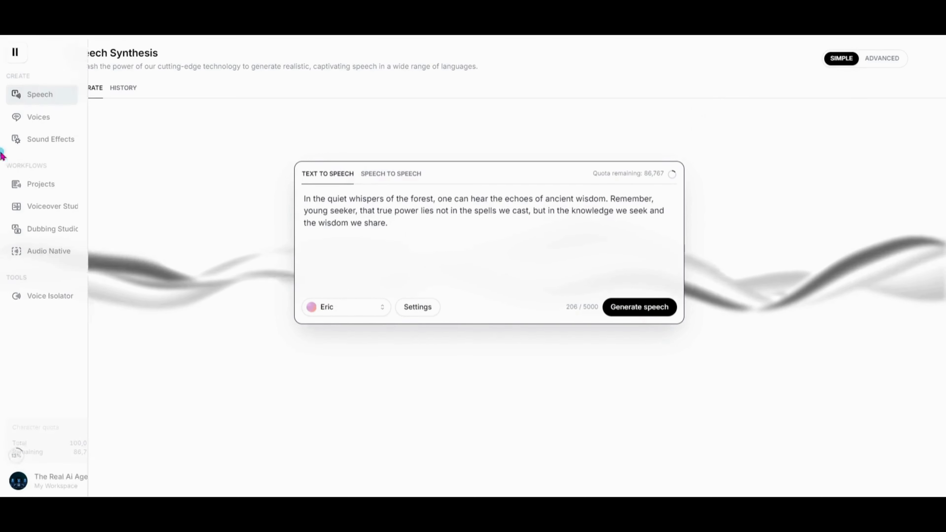
{"action": "left_click", "coordinate": [45, 117]}
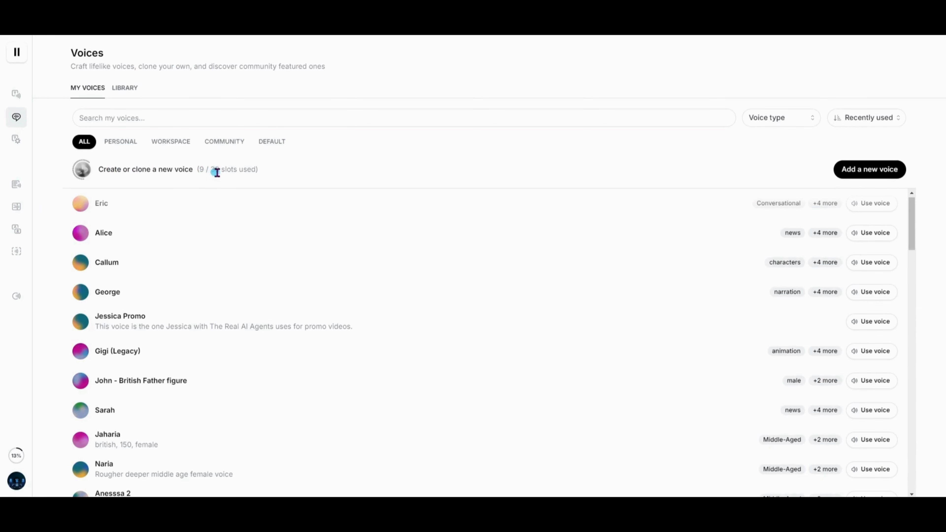
{"action": "left_click", "coordinate": [856, 170]}
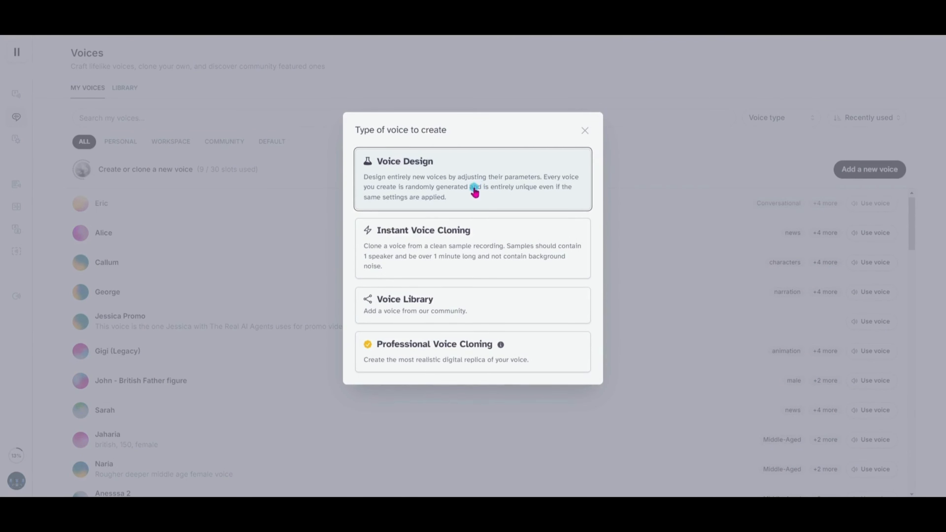
{"action": "left_click", "coordinate": [405, 176]}
{"action": "left_click", "coordinate": [401, 112]}
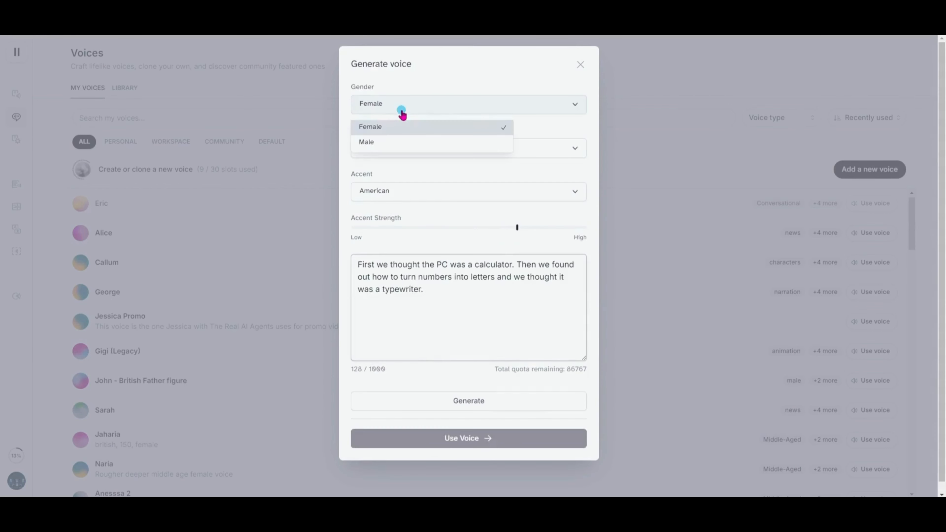
{"action": "left_click", "coordinate": [398, 144]}
{"action": "left_click", "coordinate": [414, 149]}
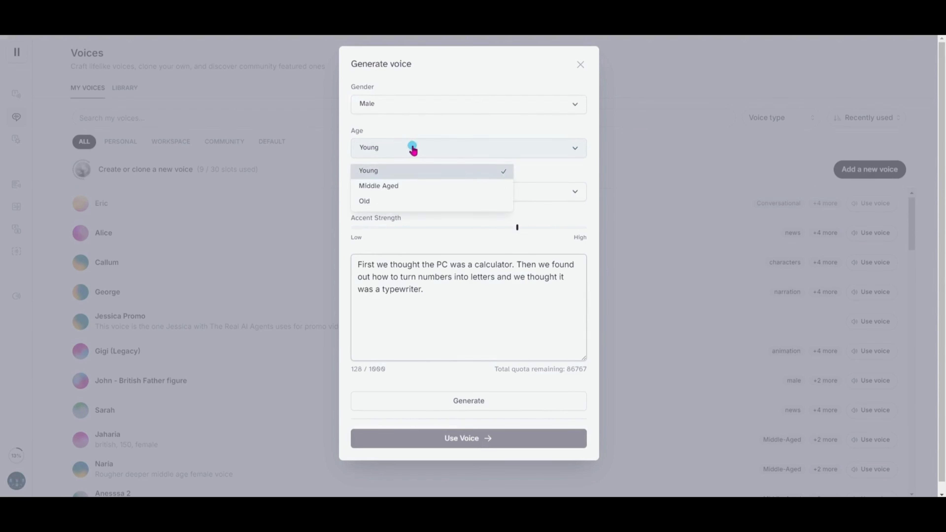
{"action": "left_click", "coordinate": [403, 200]}
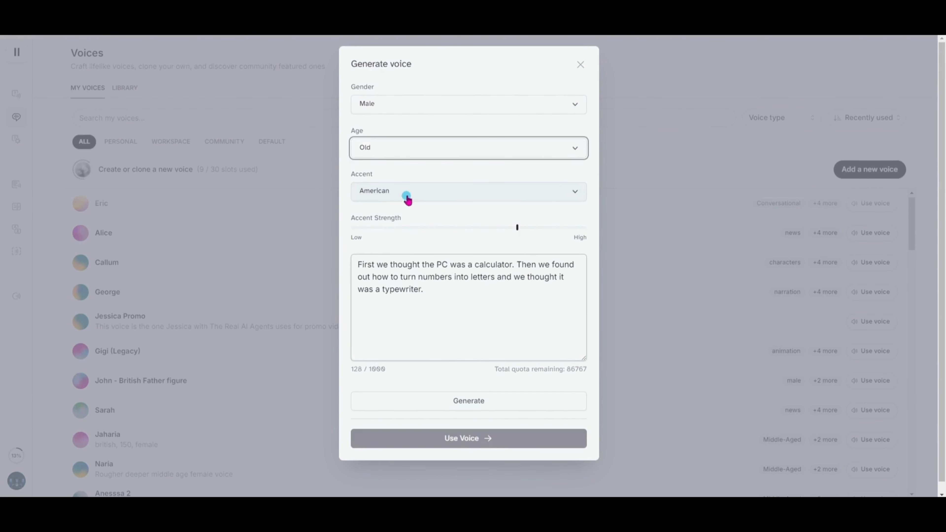
{"action": "left_click", "coordinate": [406, 195]}
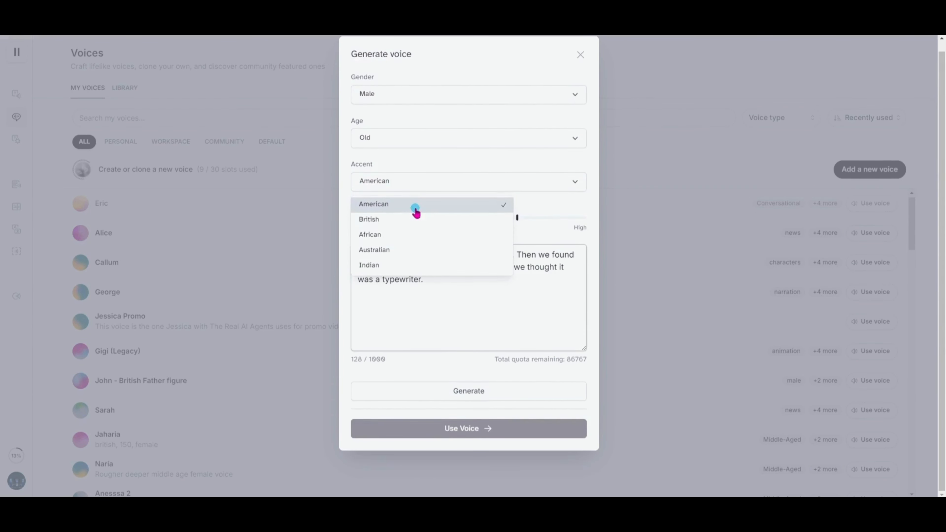
{"action": "left_click", "coordinate": [416, 218]}
{"action": "left_click", "coordinate": [517, 218]}
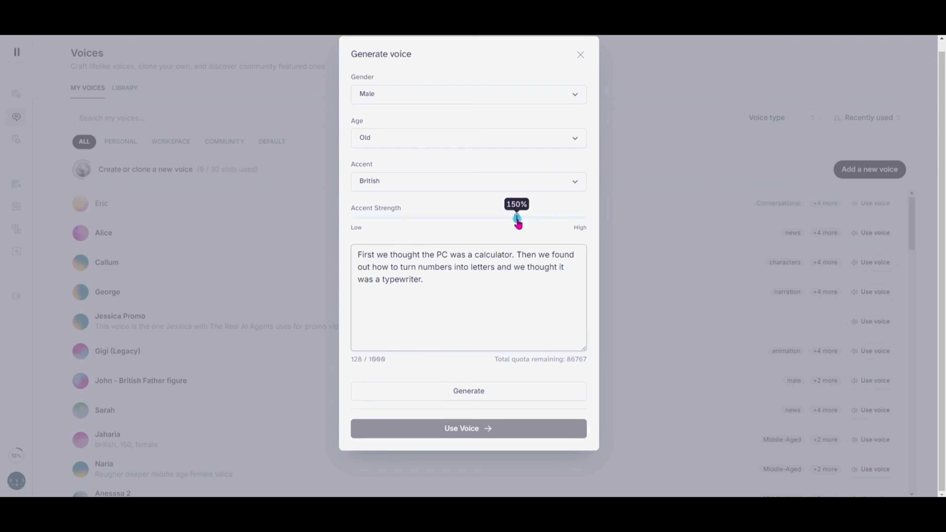
Replace the sample text with the copied forest wisdom script and generate the voice.
{"action": "triple_click", "coordinate": [384, 263]}
{"action": "right_click", "coordinate": [387, 263]}
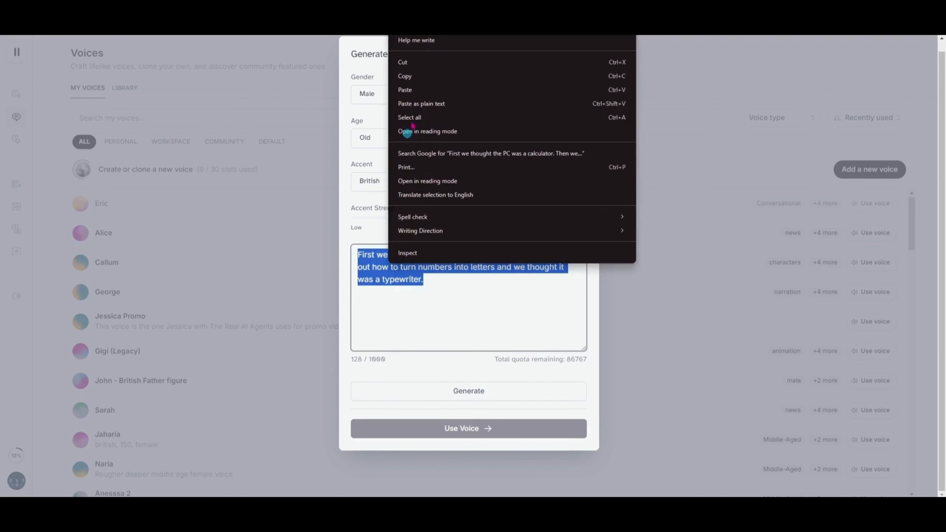
{"action": "left_click", "coordinate": [412, 91]}
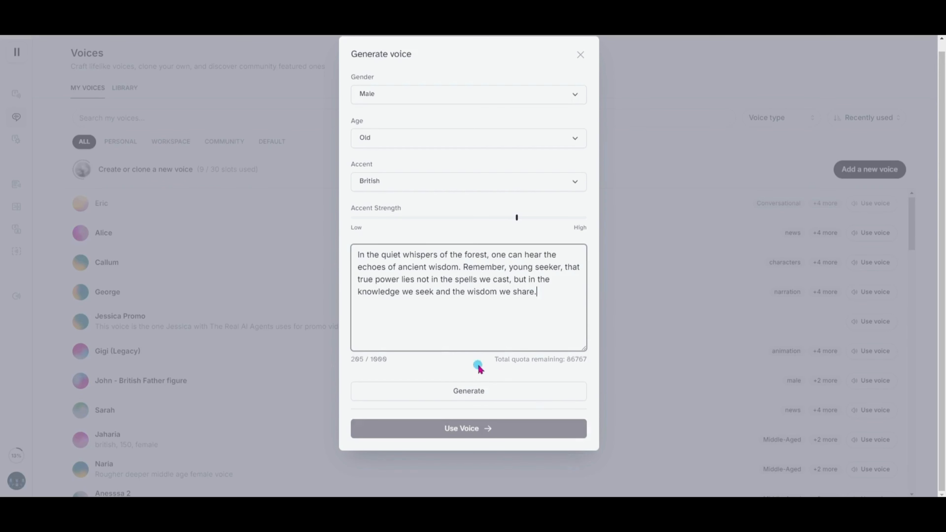
{"action": "left_click", "coordinate": [479, 392]}
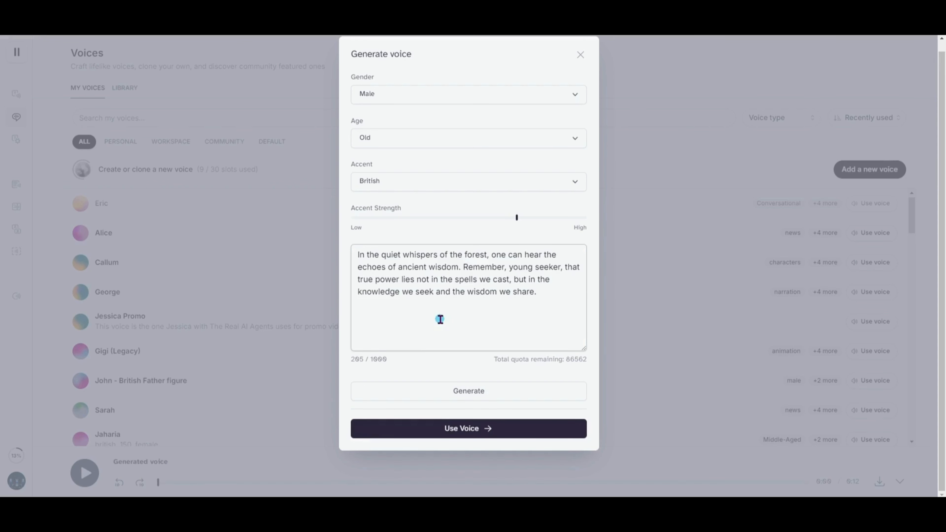
Regenerate the voice and save it as "Ancient Wizard" with the description "British vibes wizard voice, deep and relaxing".
{"action": "left_click", "coordinate": [455, 391]}
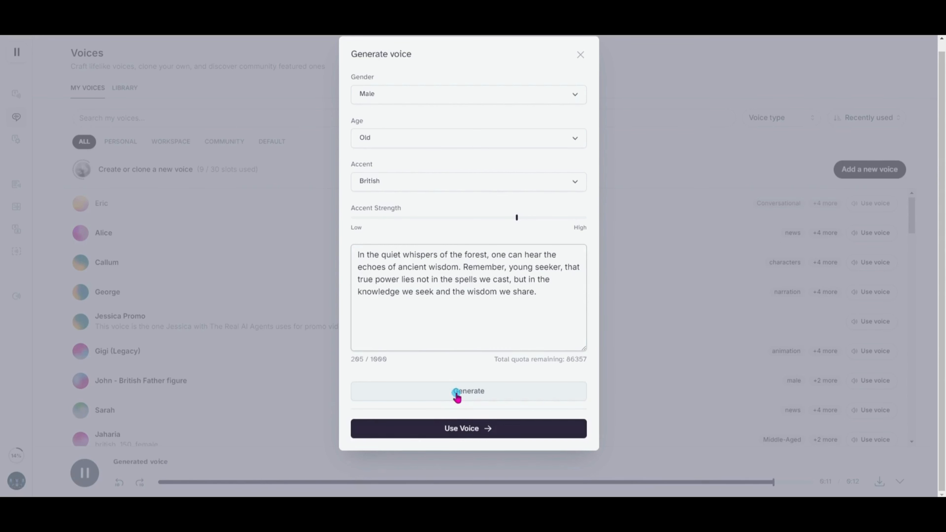
{"action": "left_click", "coordinate": [466, 432]}
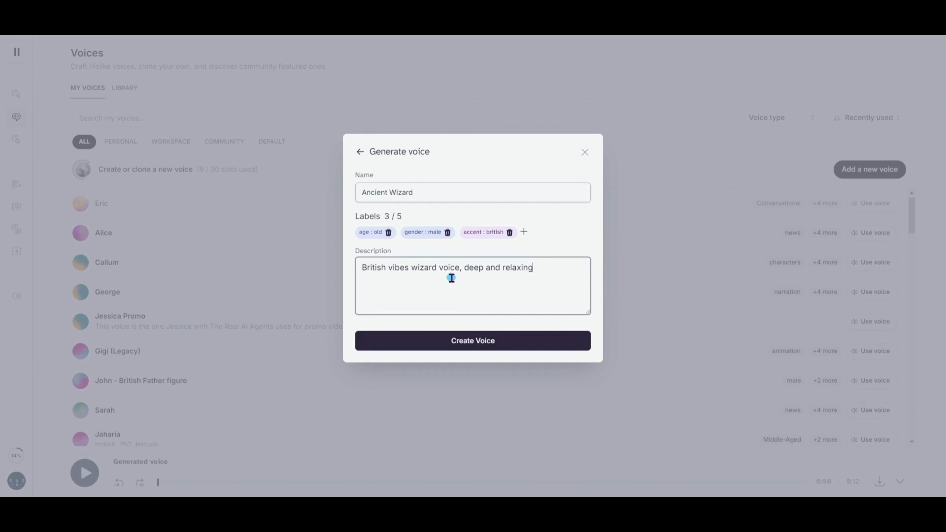
{"action": "left_click", "coordinate": [492, 338]}
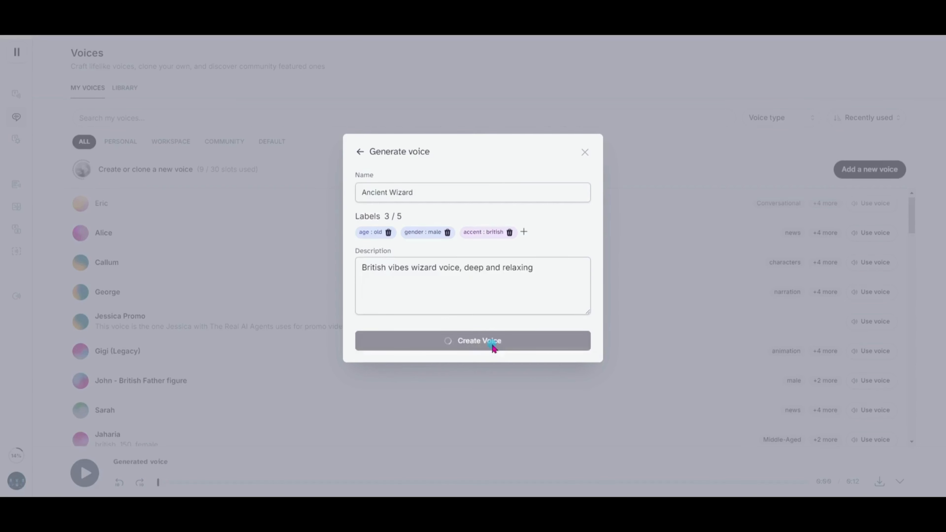
Return to speech synthesis, choose the generated Ancient Wizard voice and generate speech from the forest wisdom script.
{"action": "left_click", "coordinate": [17, 96]}
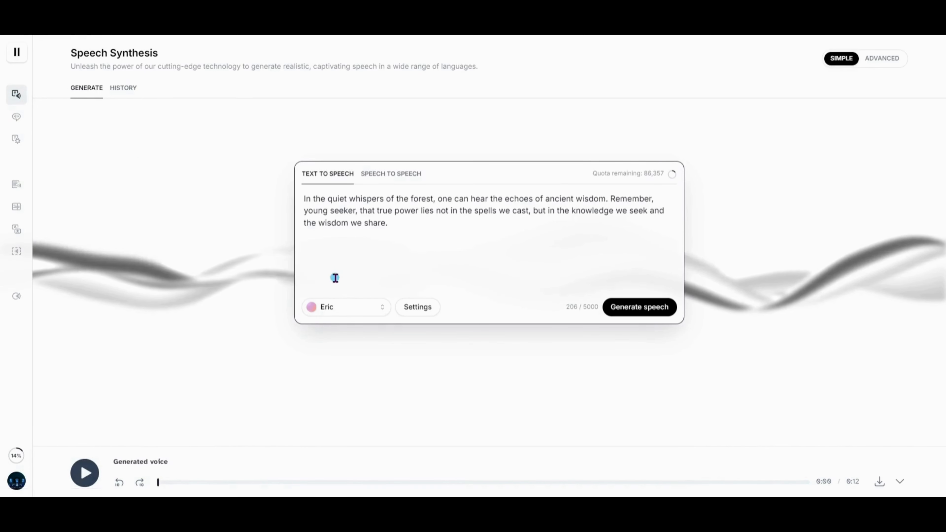
{"action": "left_click", "coordinate": [382, 313]}
{"action": "scroll", "coordinate": [359, 220], "scroll_direction": "down", "scroll_amount": 3}
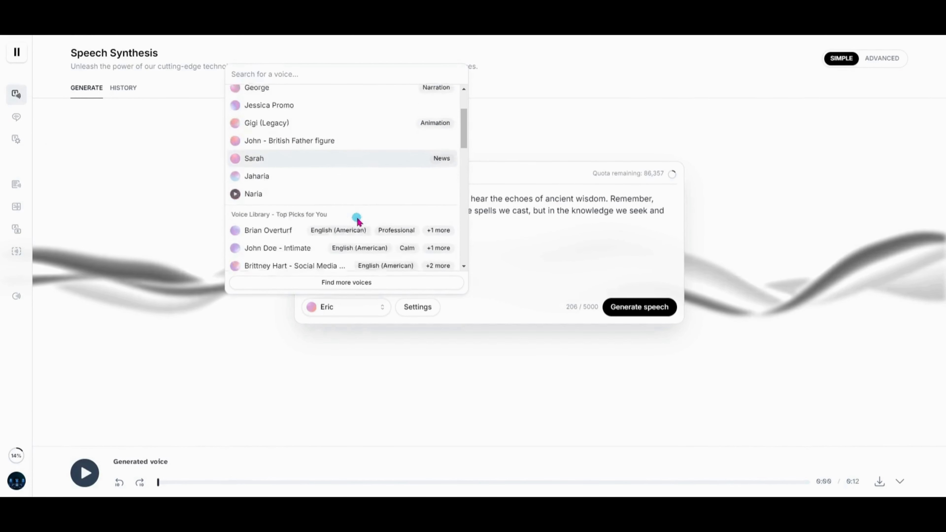
{"action": "scroll", "coordinate": [356, 218], "scroll_direction": "down", "scroll_amount": 4}
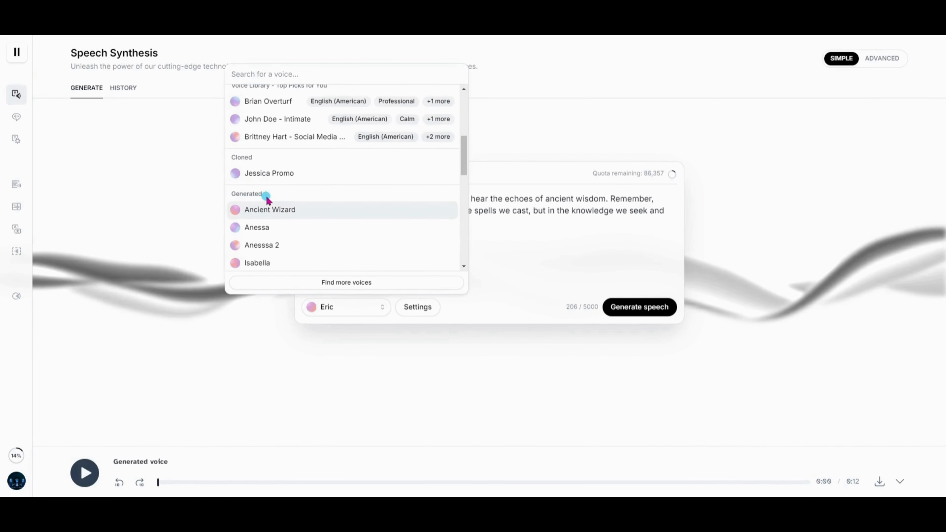
{"action": "scroll", "coordinate": [266, 198], "scroll_direction": "down", "scroll_amount": 1}
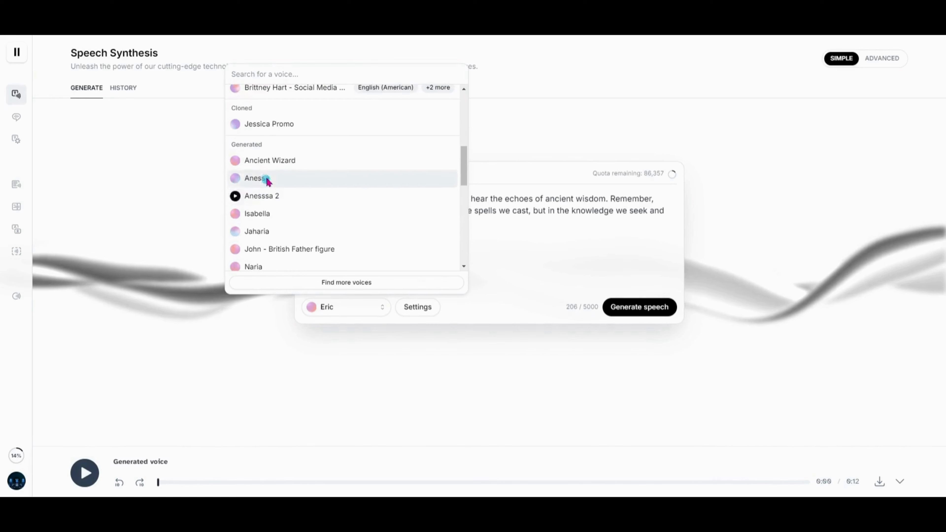
{"action": "left_click", "coordinate": [269, 162]}
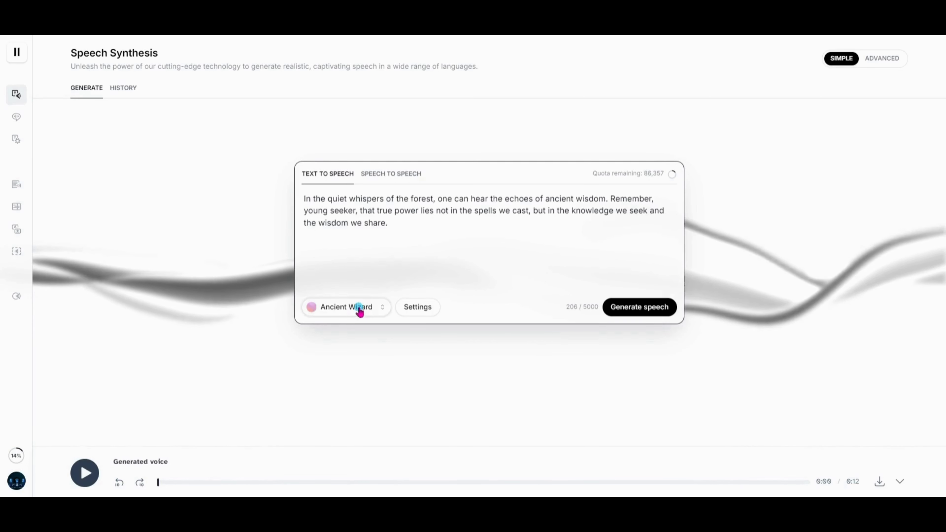
{"action": "left_click", "coordinate": [657, 312]}
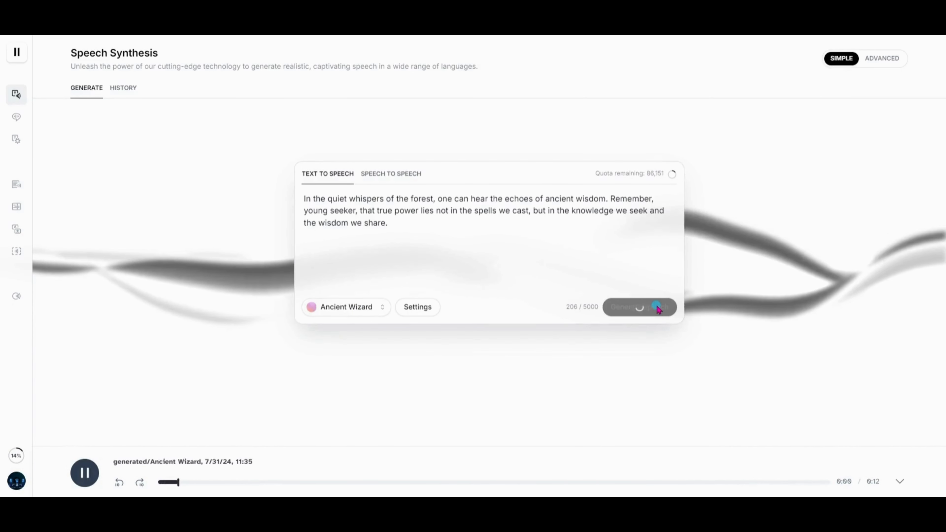
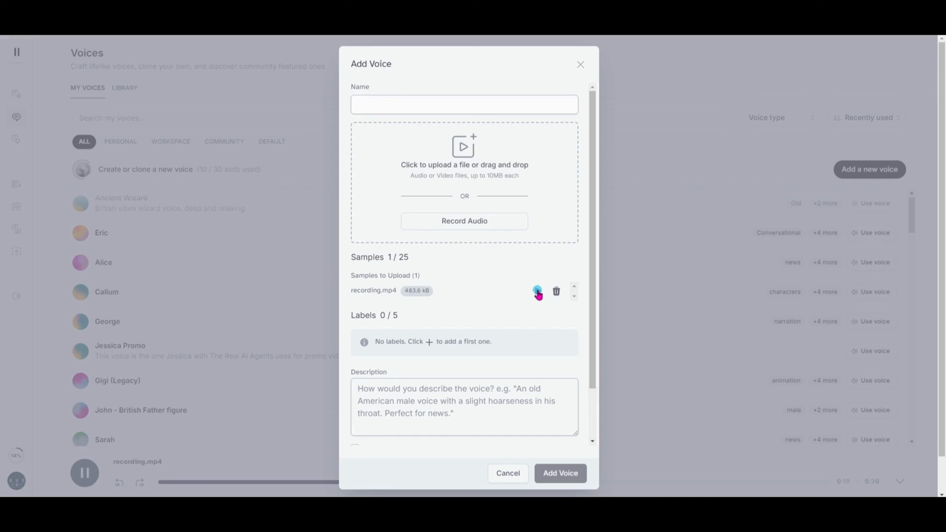
Label the cloned voice with the speaker's first name plus "Raw Voice" as key and "American" as value, and describe it as the speaker's unedited The Real AI Agents voice.
{"action": "left_click", "coordinate": [538, 291]}
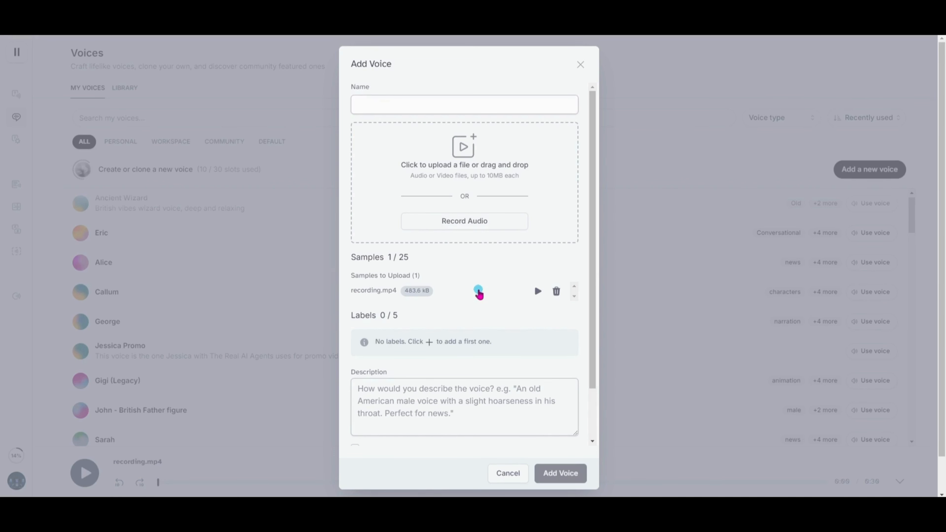
{"action": "left_click", "coordinate": [420, 382]}
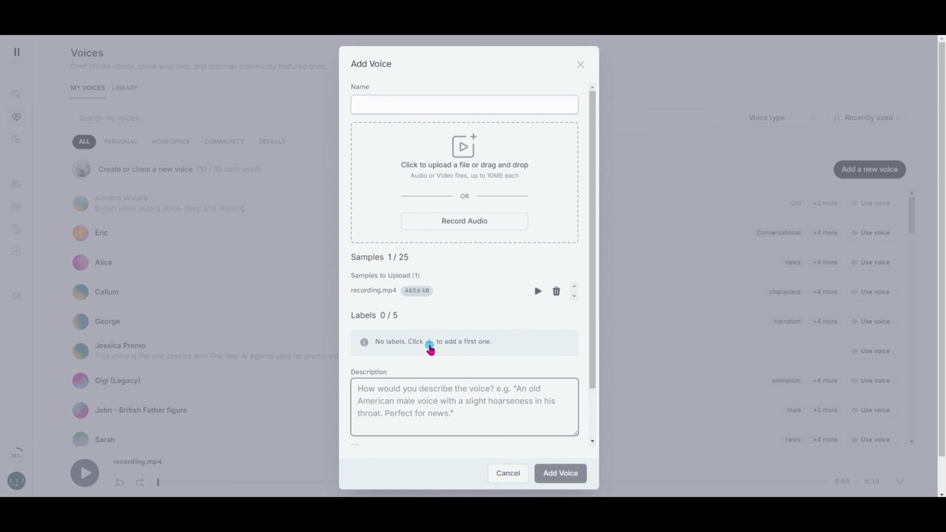
{"action": "left_click", "coordinate": [430, 344]}
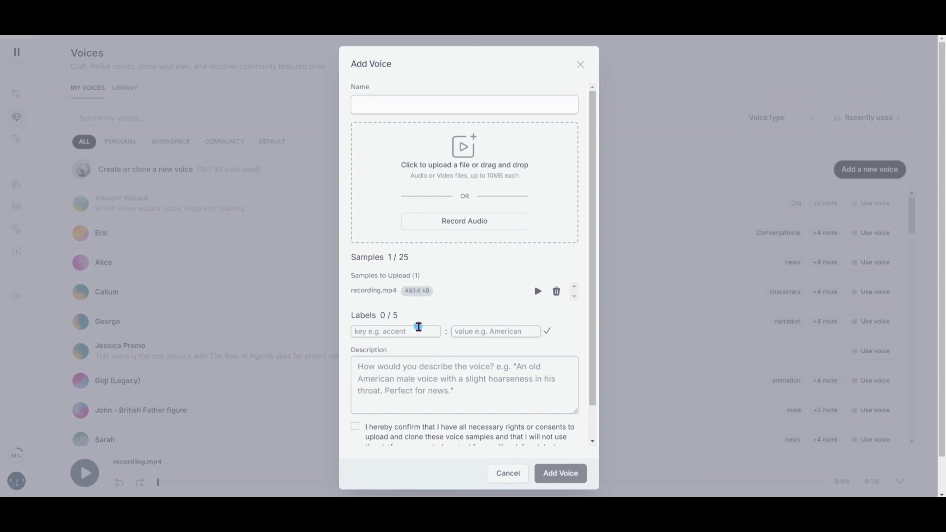
{"action": "left_click", "coordinate": [419, 329]}
{"action": "type", "text": "Jessica Raw Voice"}
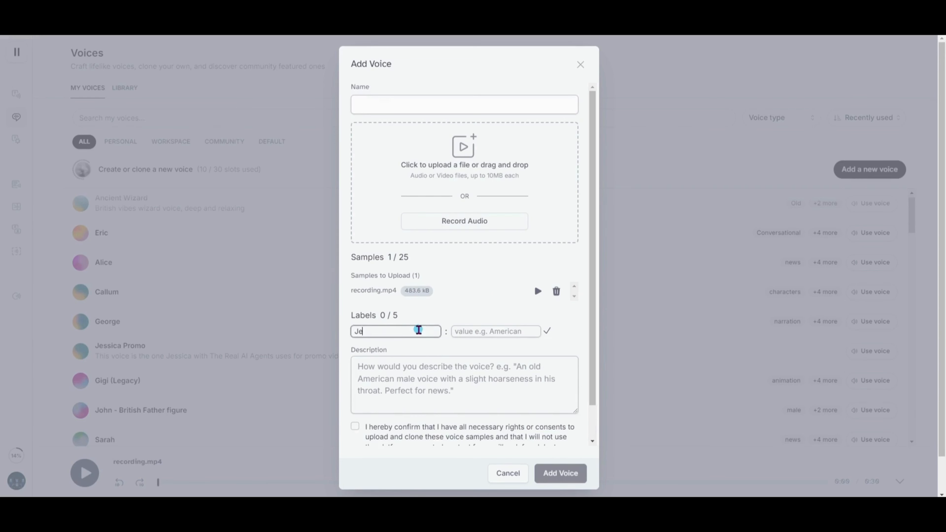
{"action": "key", "text": "Tab"}
{"action": "type", "text": "American"}
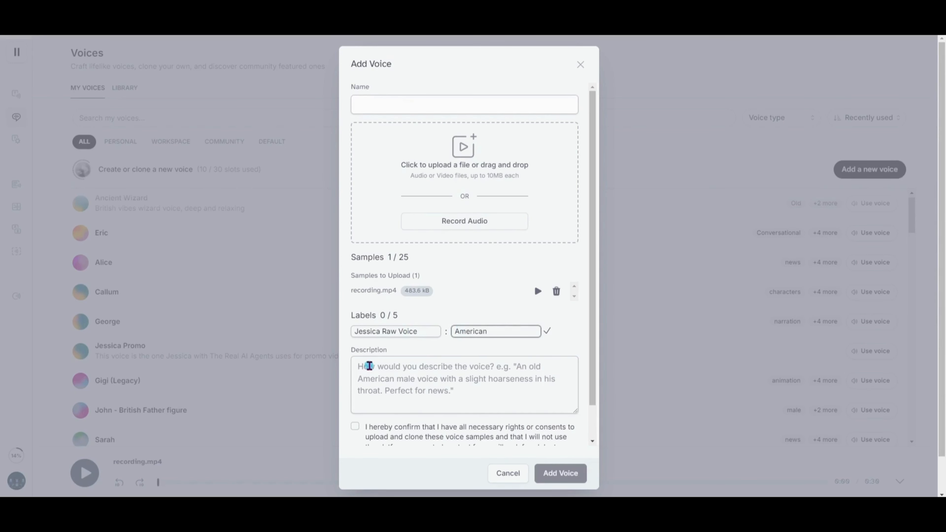
{"action": "left_click", "coordinate": [370, 365]}
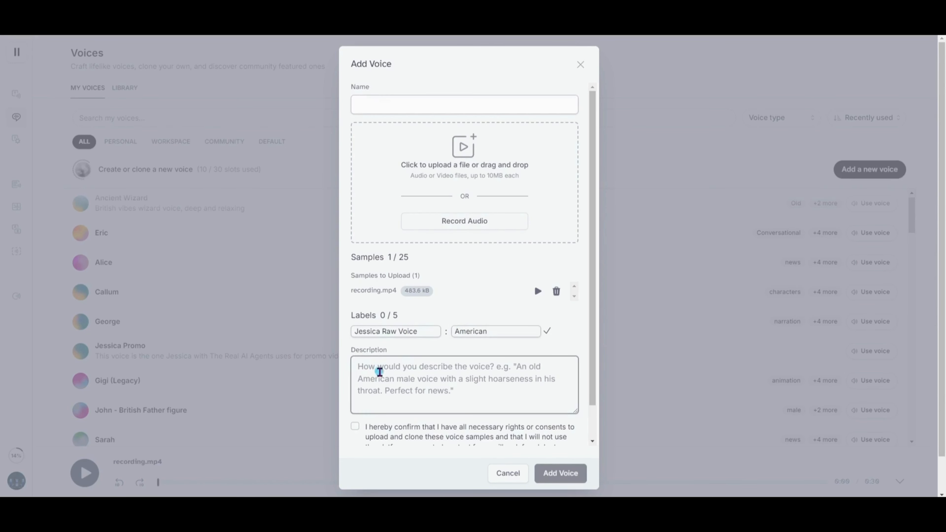
{"action": "type", "text": "Jessica, with The Real AI Agents voice without editing"}
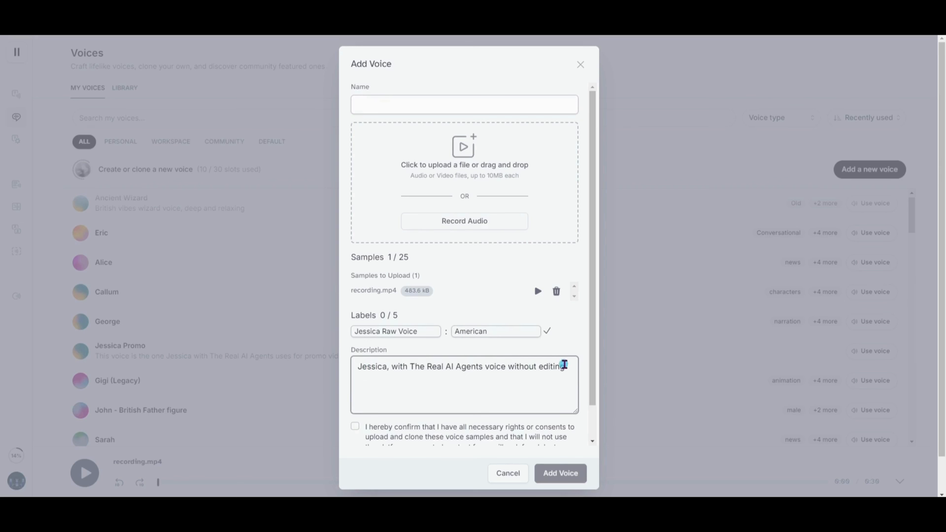
Accept the voice rights confirmation, name the clone with the speaker's first name plus "Raw Voice", and add the voice.
{"action": "scroll", "coordinate": [482, 361], "scroll_direction": "down", "scroll_amount": 1}
{"action": "scroll", "coordinate": [482, 361], "scroll_direction": "down", "scroll_amount": 2}
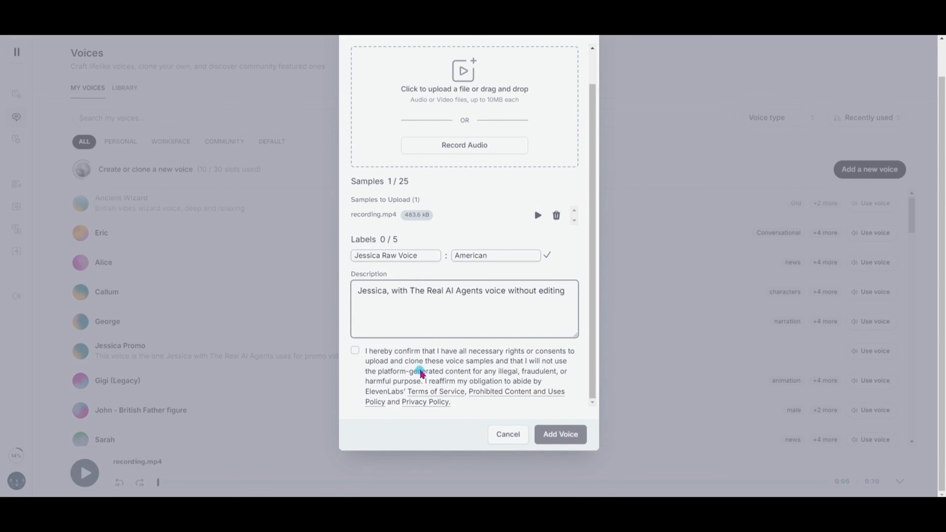
{"action": "left_click", "coordinate": [424, 363]}
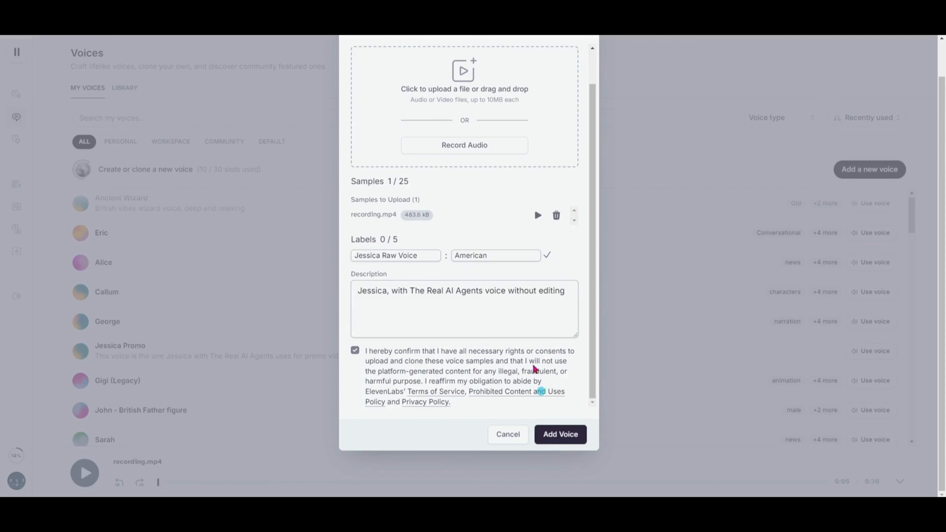
{"action": "scroll", "coordinate": [501, 231], "scroll_direction": "up", "scroll_amount": 2}
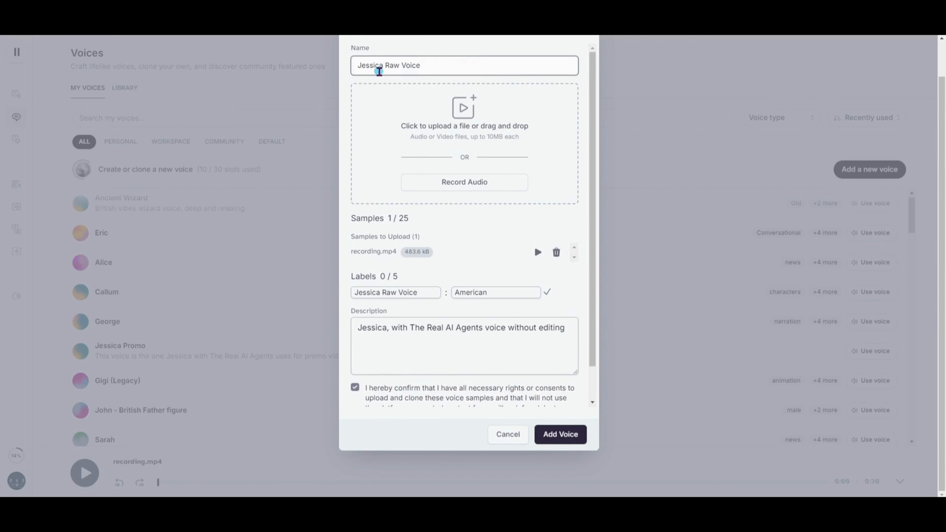
{"action": "scroll", "coordinate": [492, 184], "scroll_direction": "down", "scroll_amount": 1}
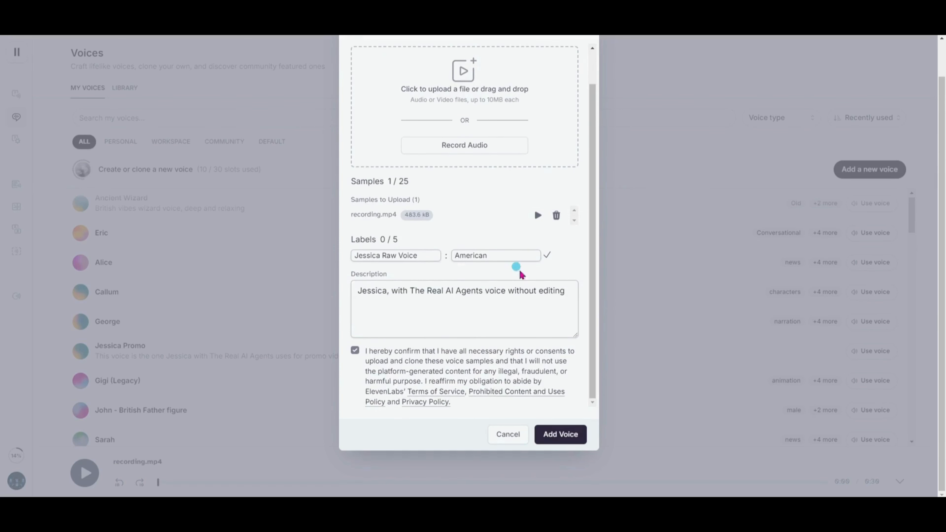
{"action": "left_click", "coordinate": [555, 441]}
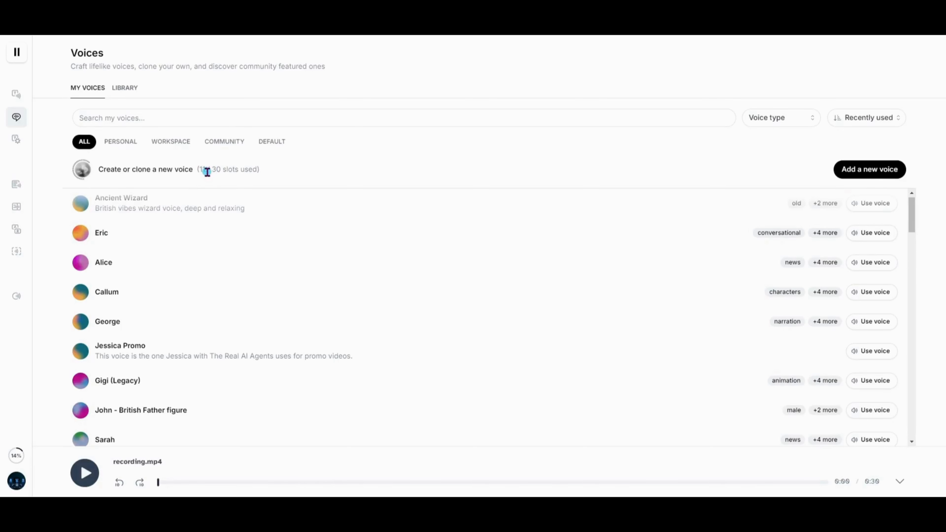
Return to speech synthesis, close the image preview and replace "forest" with "mind" in the script.
{"action": "mouse_move", "coordinate": [13, 124]}
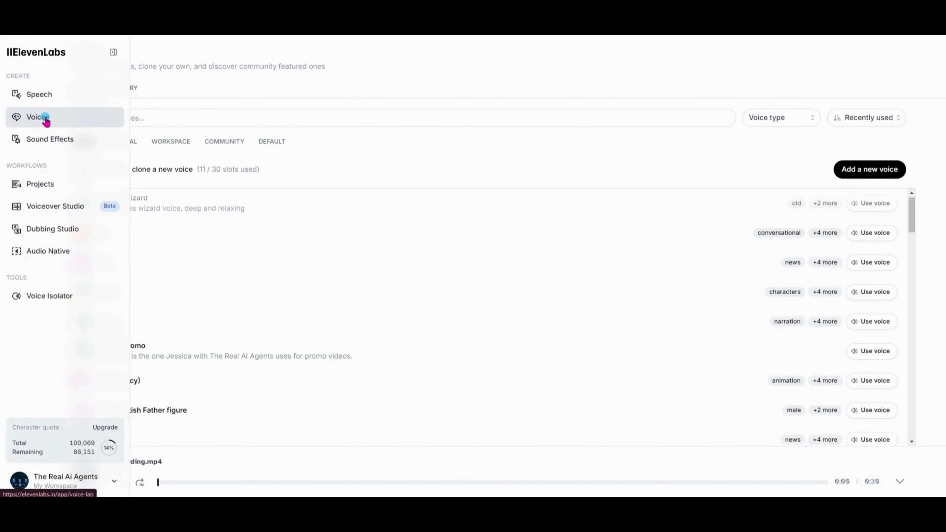
{"action": "left_click", "coordinate": [40, 96]}
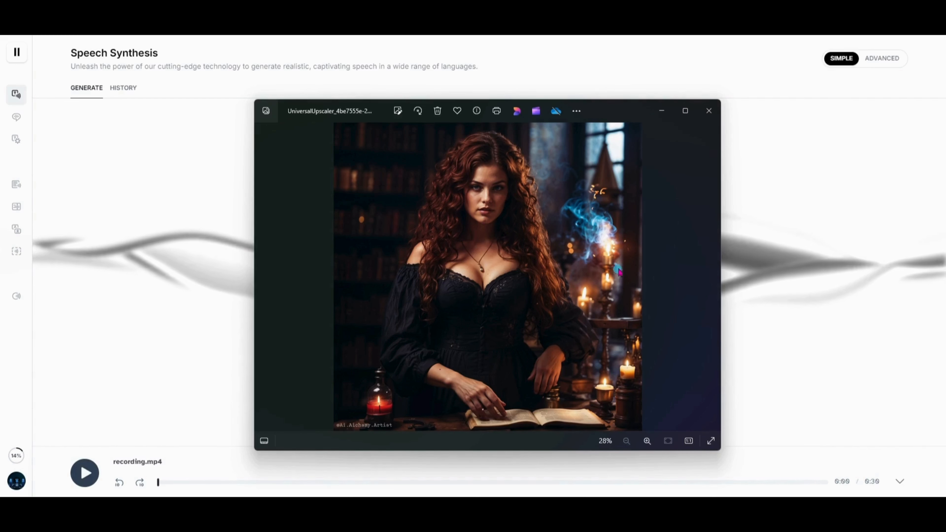
{"action": "left_click", "coordinate": [708, 111]}
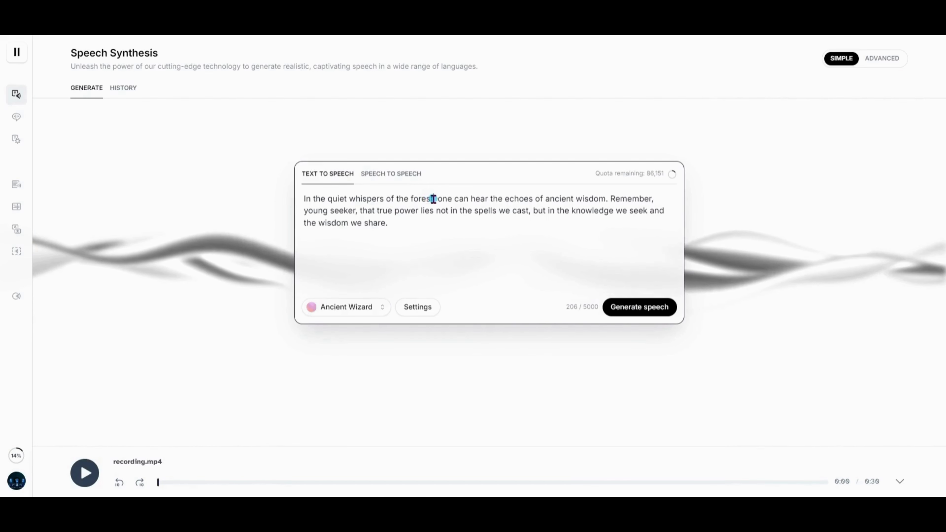
{"action": "left_click_drag", "start_coordinate": [433, 199], "coordinate": [410, 198]}
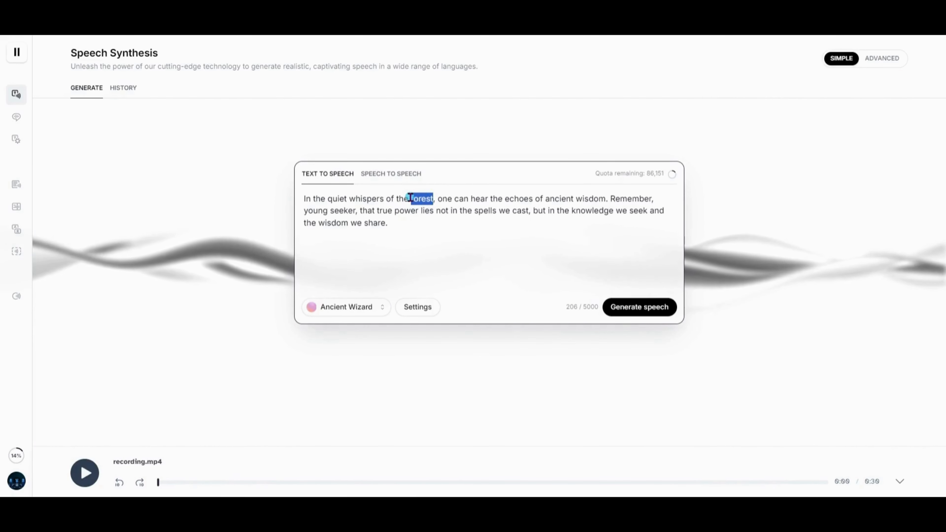
{"action": "type", "text": "mind"}
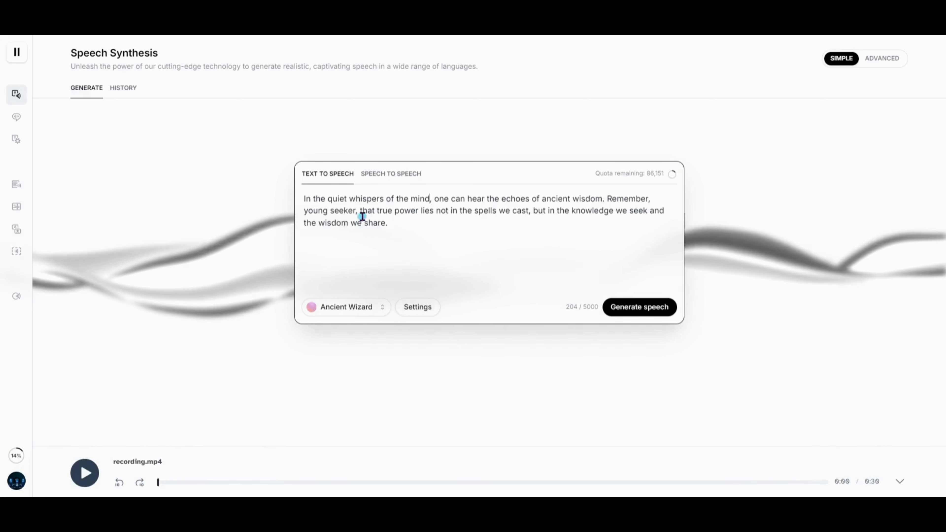
Choose the cloned "Raw Voice" and generate speech from the edited wisdom script.
{"action": "left_click", "coordinate": [379, 308]}
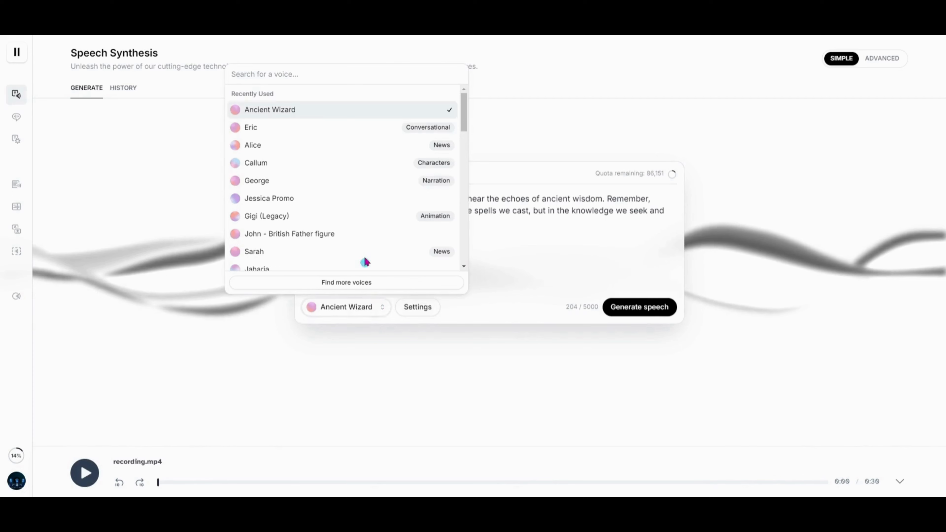
{"action": "scroll", "coordinate": [370, 194], "scroll_direction": "down", "scroll_amount": 5}
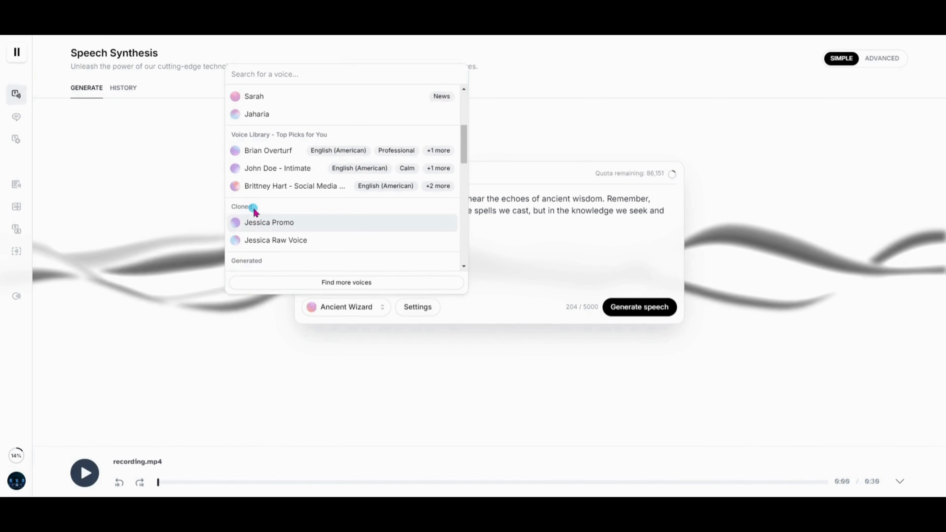
{"action": "mouse_move", "coordinate": [269, 226]}
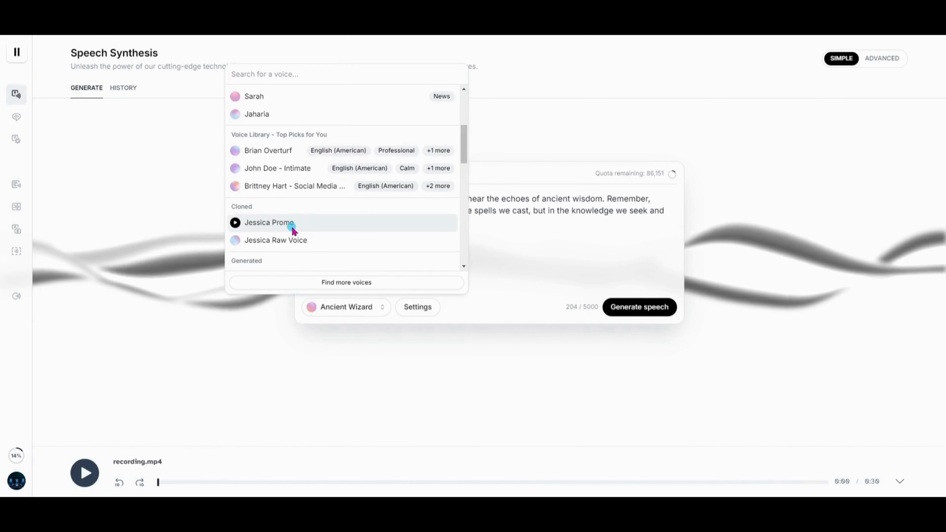
{"action": "scroll", "coordinate": [293, 228], "scroll_direction": "down", "scroll_amount": 2}
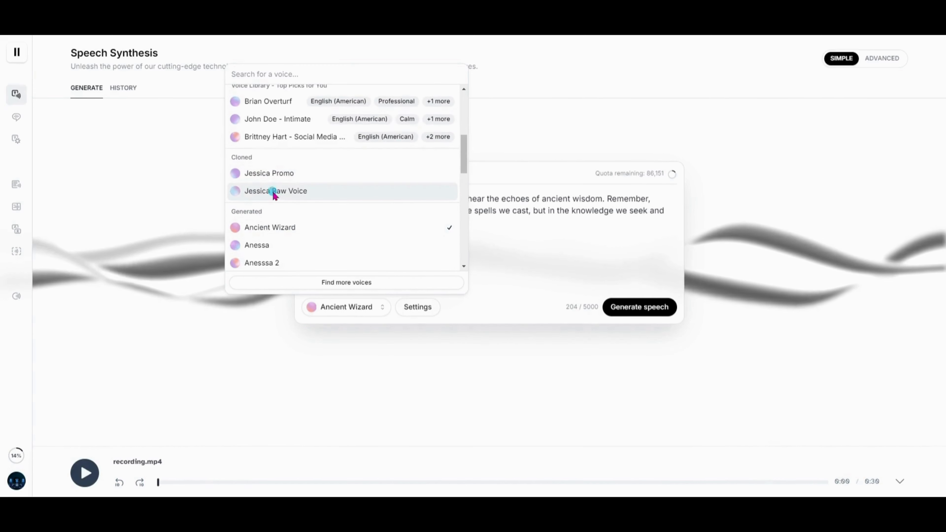
{"action": "left_click", "coordinate": [281, 194]}
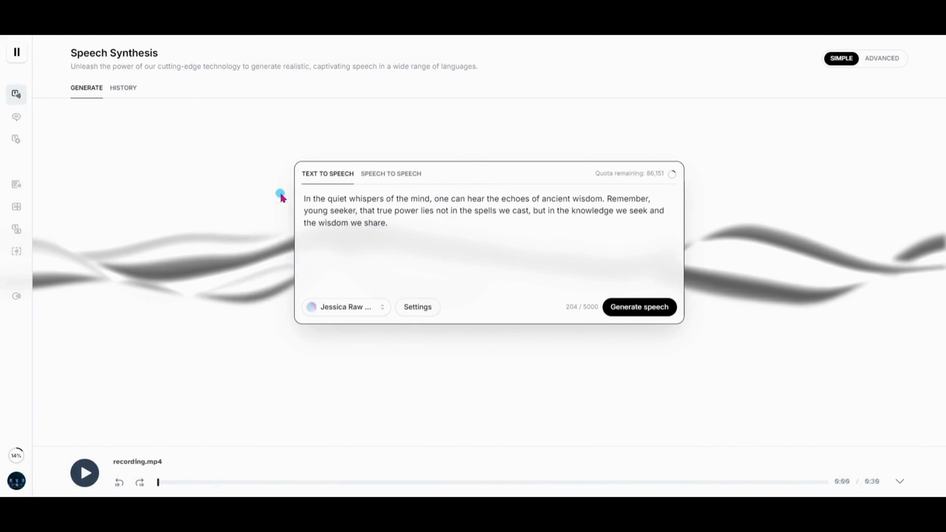
{"action": "left_click", "coordinate": [643, 308]}
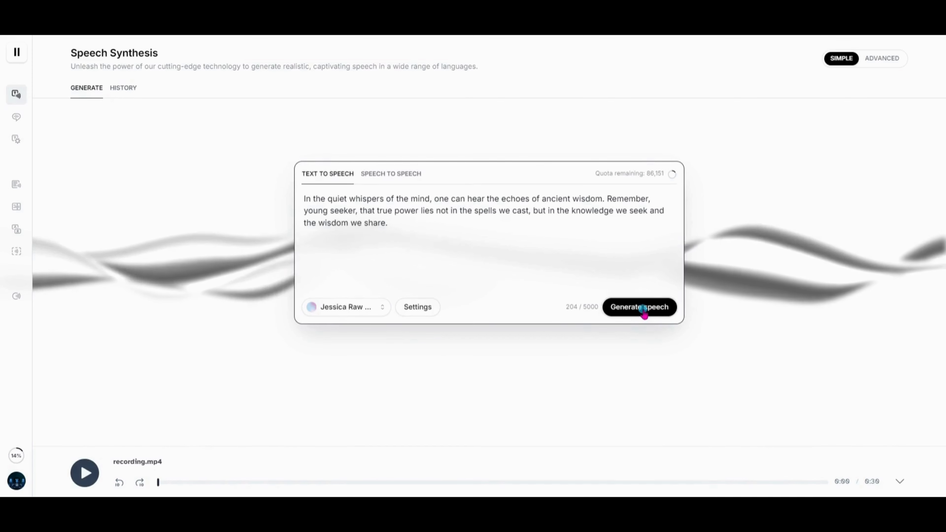
{"action": "left_click", "coordinate": [643, 309]}
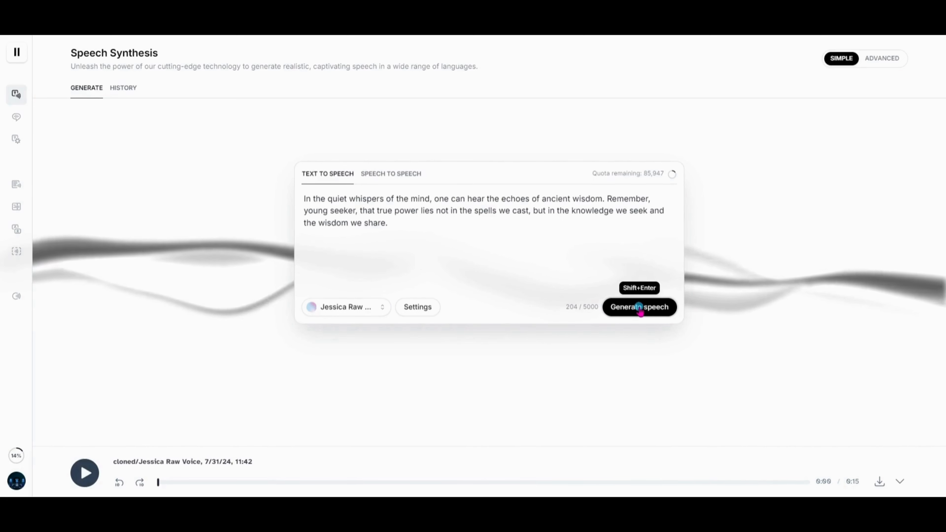
Switch to the cloned "Promo" voice and generate speech from the same wisdom script.
{"action": "left_click", "coordinate": [368, 313]}
{"action": "scroll", "coordinate": [337, 196], "scroll_direction": "down", "scroll_amount": 6}
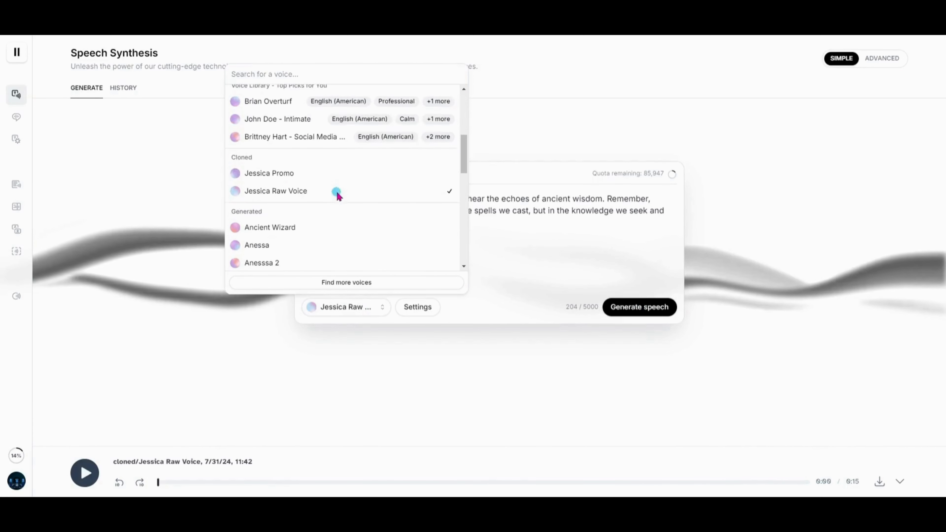
{"action": "left_click", "coordinate": [333, 180]}
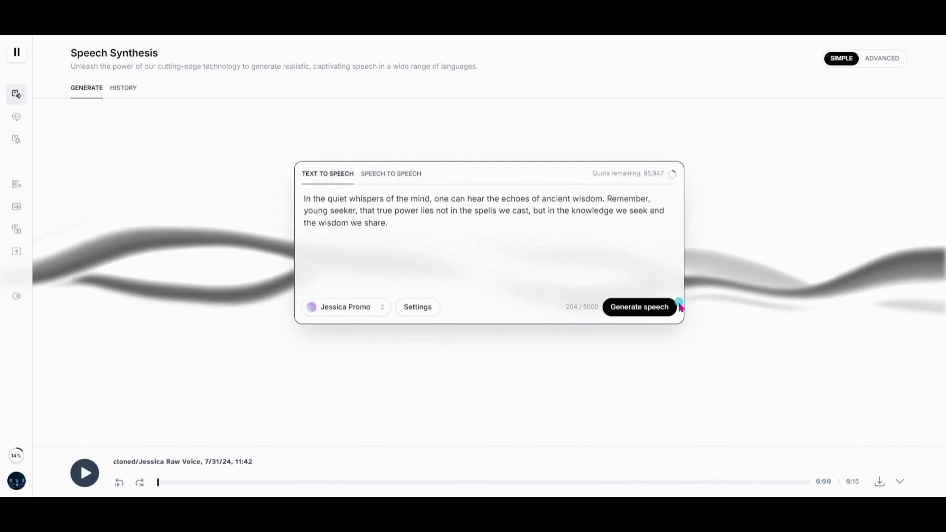
{"action": "left_click", "coordinate": [657, 315]}
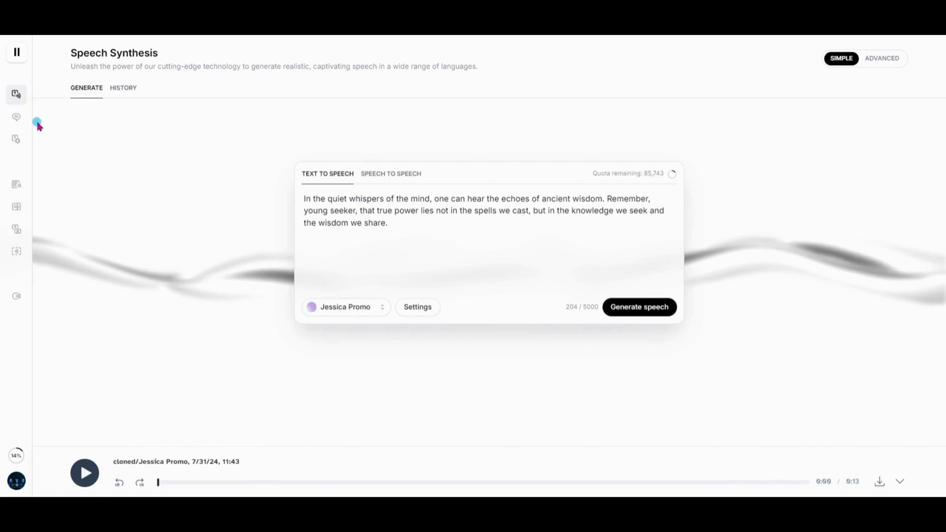
Open the sound effects generator and replace the example prompt with "puppy barking".
{"action": "left_click", "coordinate": [29, 117]}
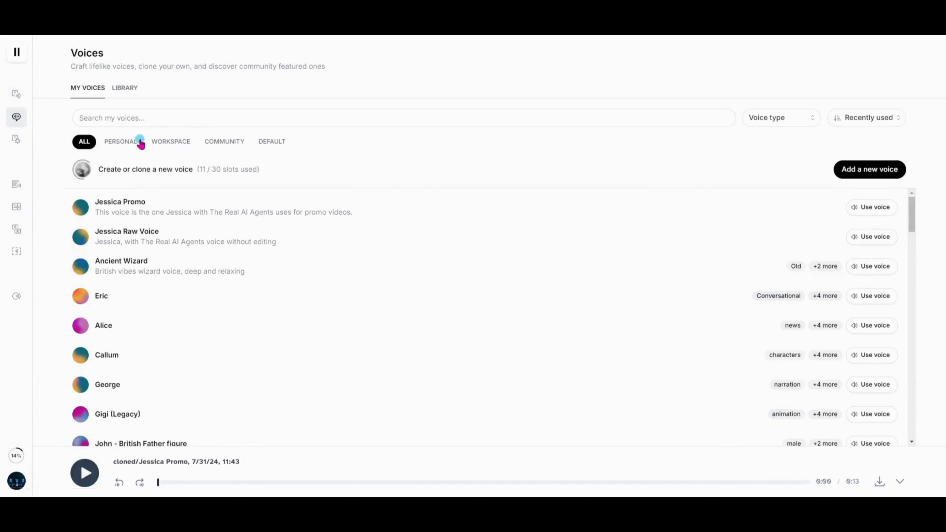
{"action": "mouse_move", "coordinate": [17, 99]}
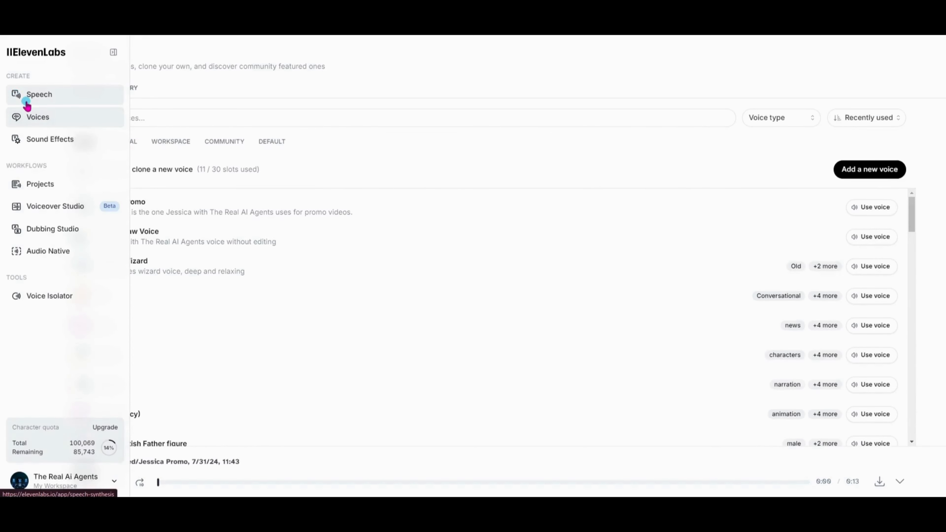
{"action": "left_click", "coordinate": [40, 141]}
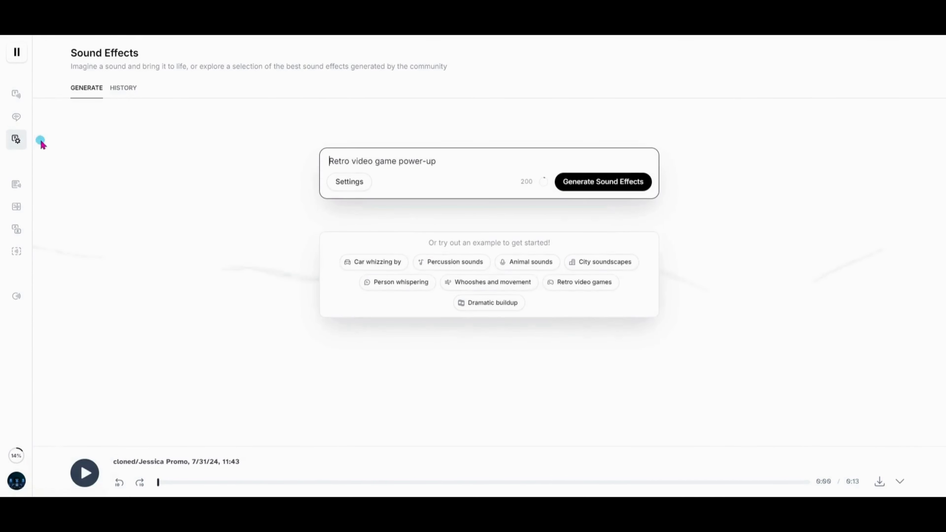
{"action": "left_click_drag", "start_coordinate": [454, 164], "coordinate": [302, 168]}
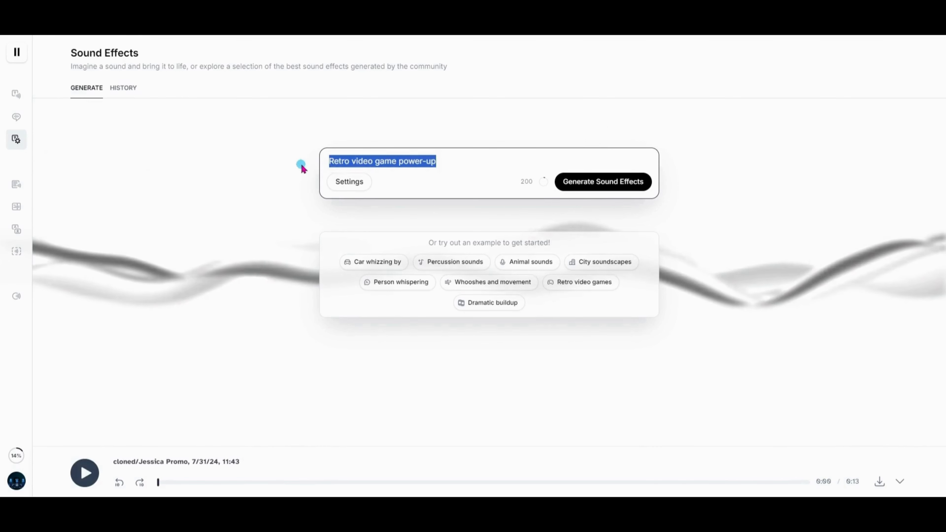
{"action": "key", "text": "BackSpace"}
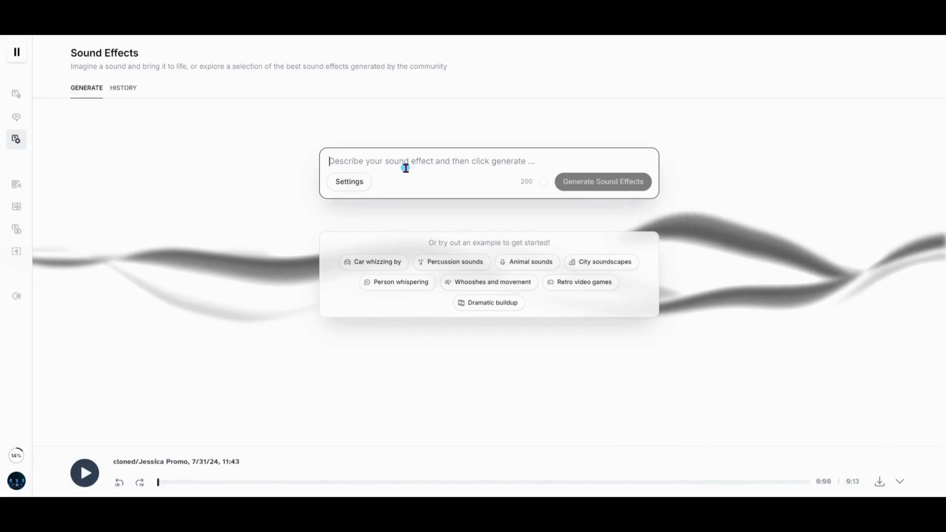
{"action": "type", "text": "puppy barking"}
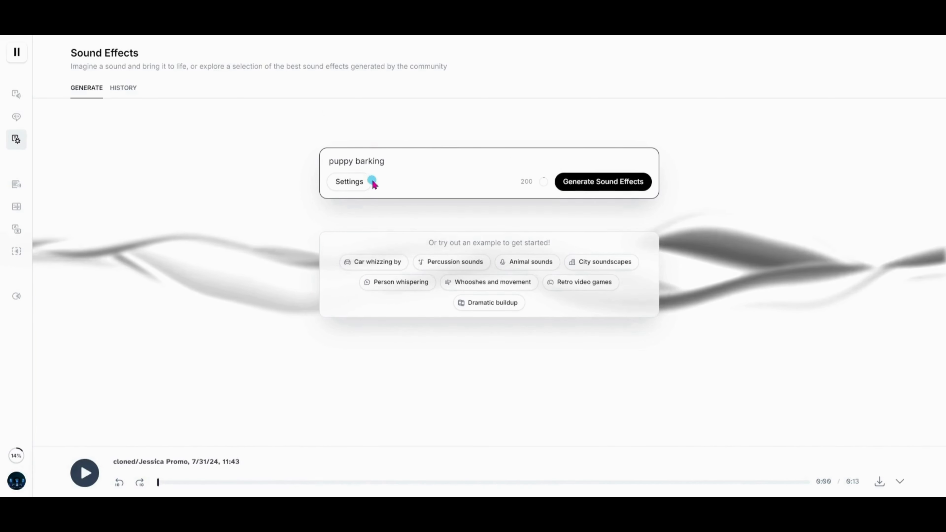
Set a fixed sound duration of 5 seconds, shift prompt influence slightly toward More Creative, and generate the puppy barking effects.
{"action": "left_click", "coordinate": [366, 190]}
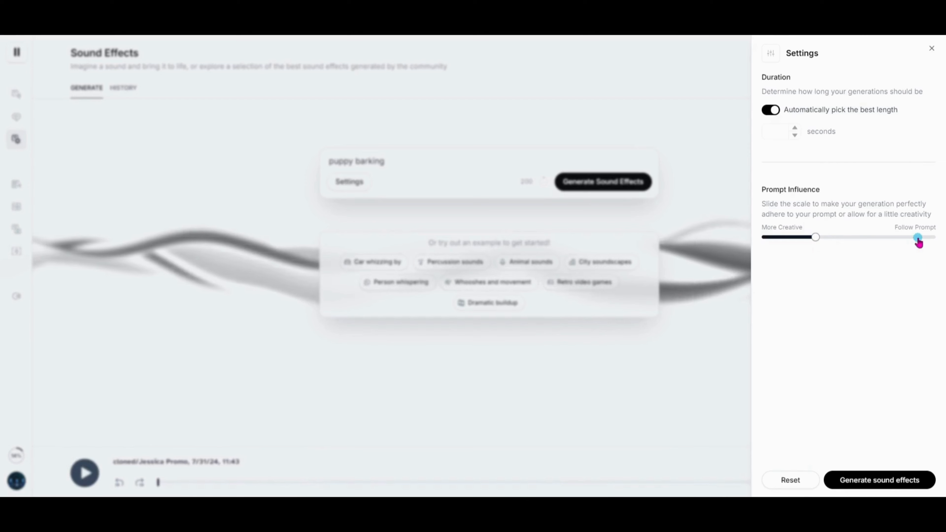
{"action": "left_click", "coordinate": [771, 112]}
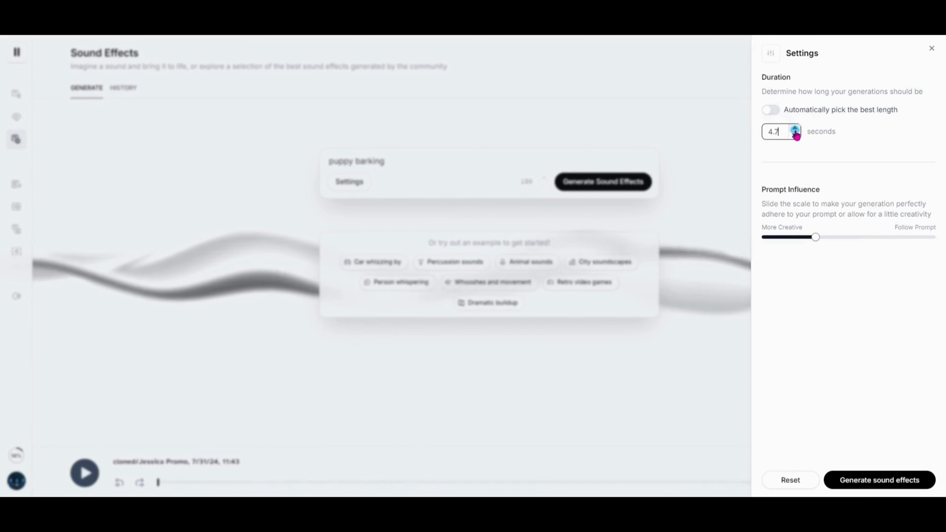
{"action": "left_click", "coordinate": [795, 136]}
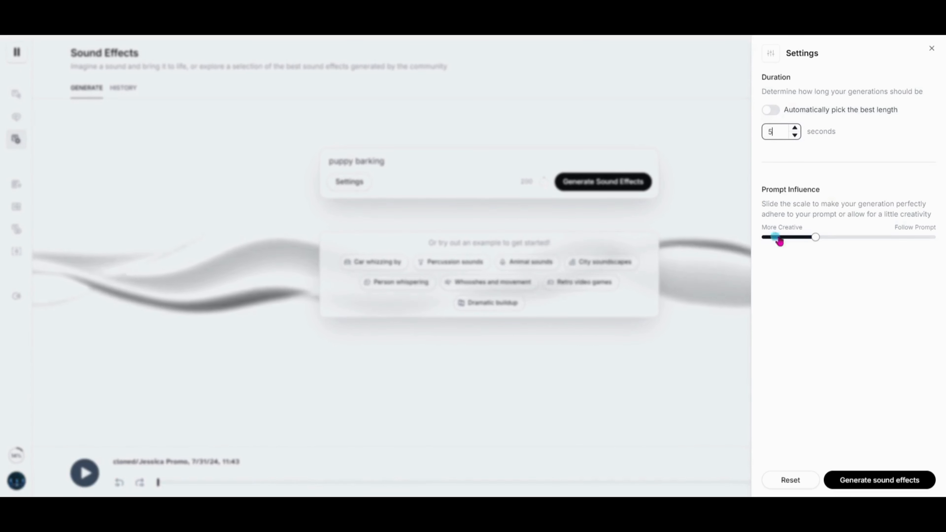
{"action": "left_click_drag", "start_coordinate": [815, 242], "coordinate": [806, 244]}
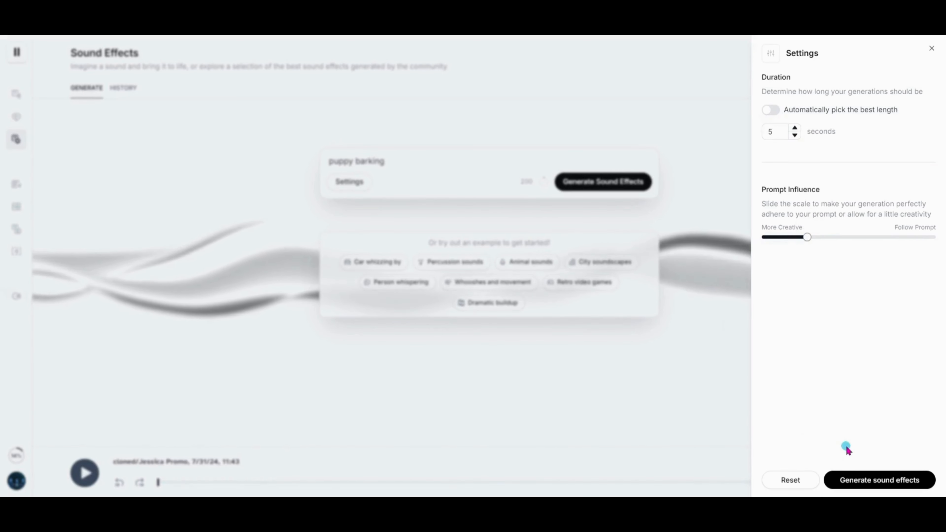
{"action": "left_click", "coordinate": [840, 482]}
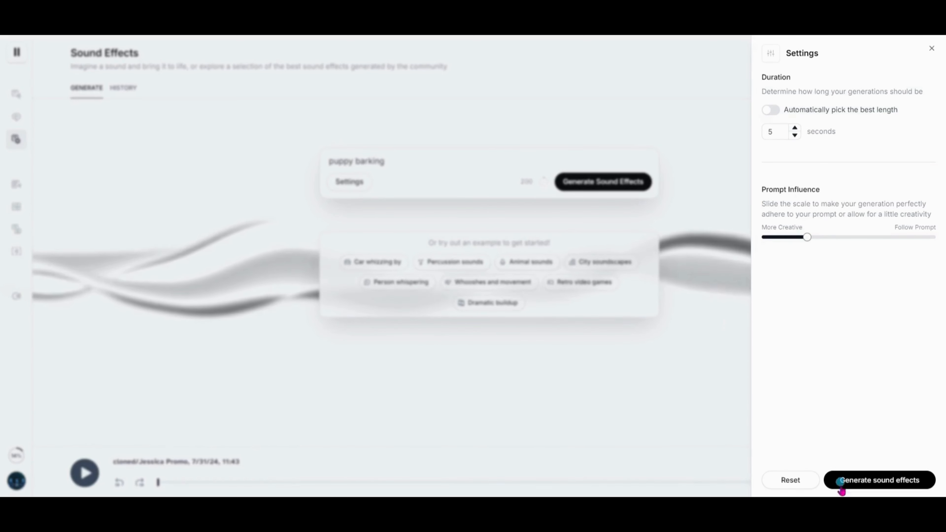
{"action": "left_click", "coordinate": [855, 481]}
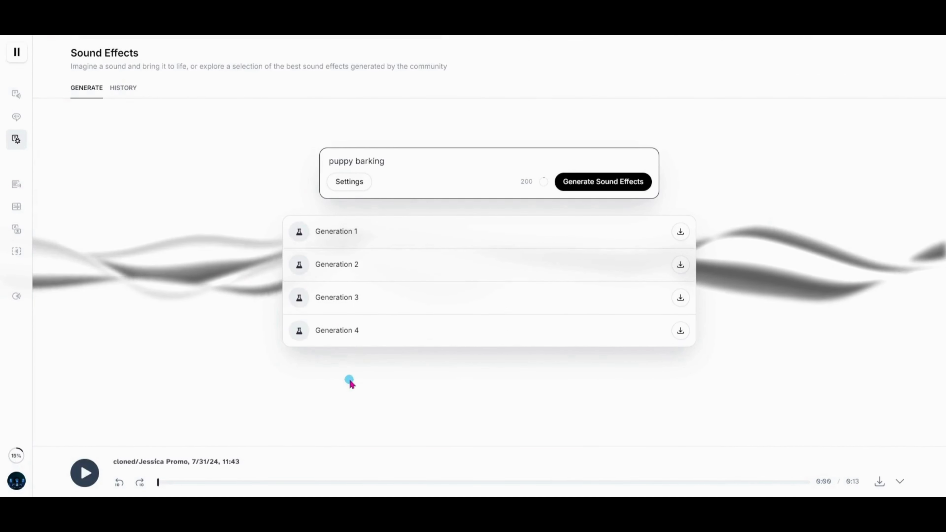
Play each of the four puppy barking generations in order, pausing playback during the last one.
{"action": "left_click", "coordinate": [299, 236]}
{"action": "left_click", "coordinate": [299, 235]}
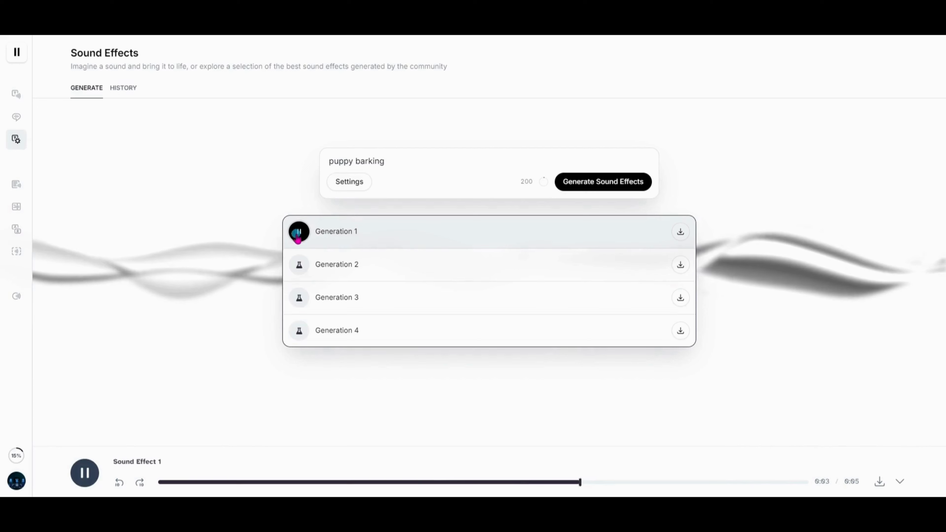
{"action": "left_click", "coordinate": [301, 267]}
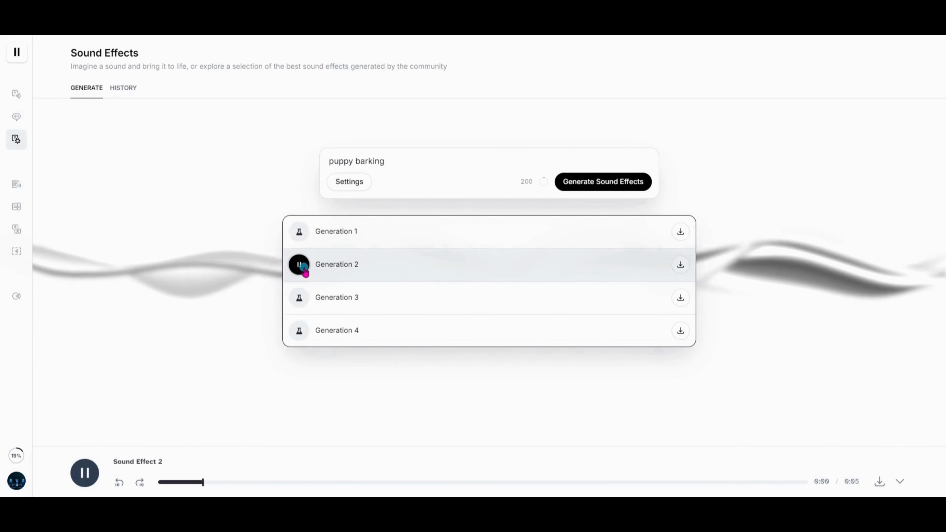
{"action": "left_click", "coordinate": [300, 303]}
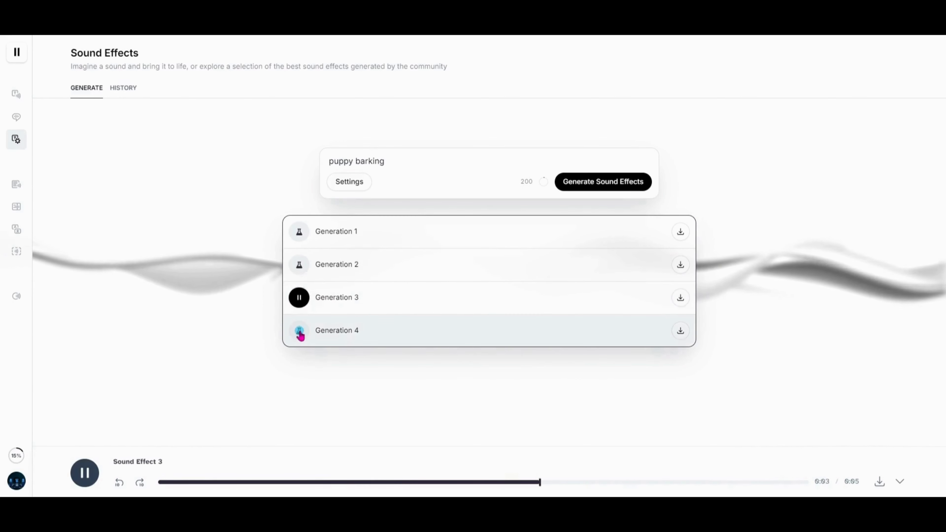
{"action": "left_click", "coordinate": [300, 333]}
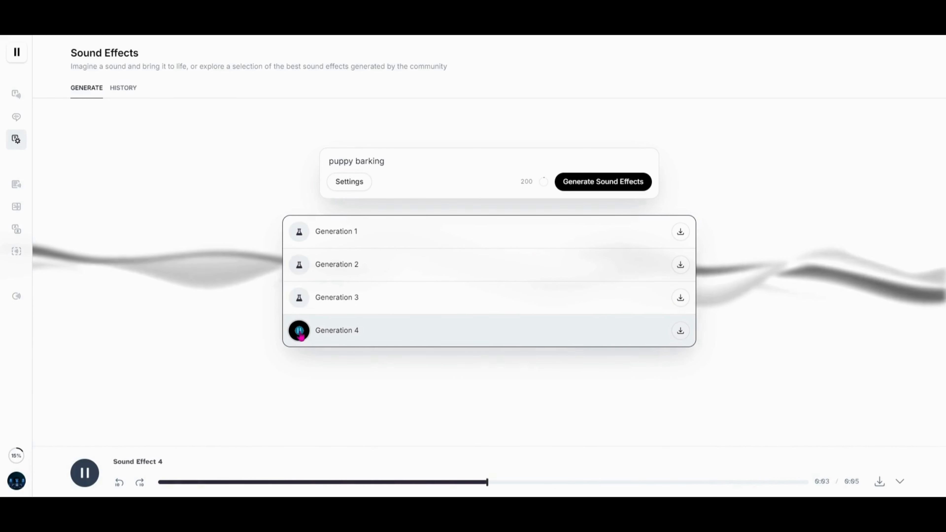
{"action": "left_click", "coordinate": [299, 332]}
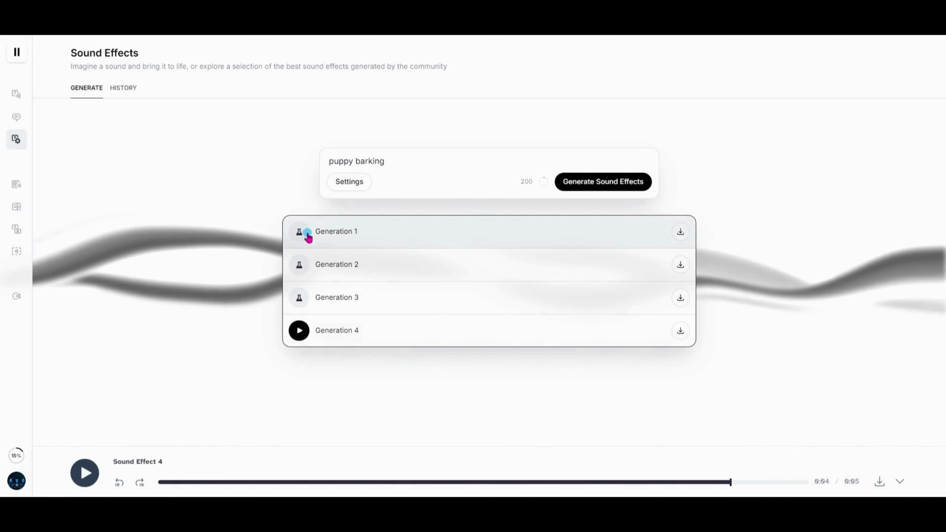
Replace the sound prompt with "rustling of leaves in the forest" and generate new sound effects.
{"action": "left_click_drag", "start_coordinate": [399, 162], "coordinate": [319, 160]}
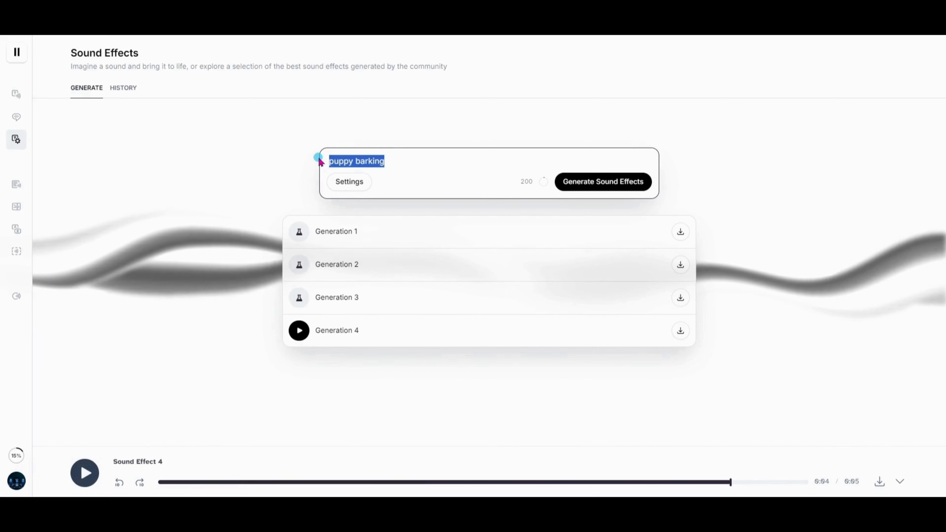
{"action": "type", "text": "rustling of leaves in the forest"}
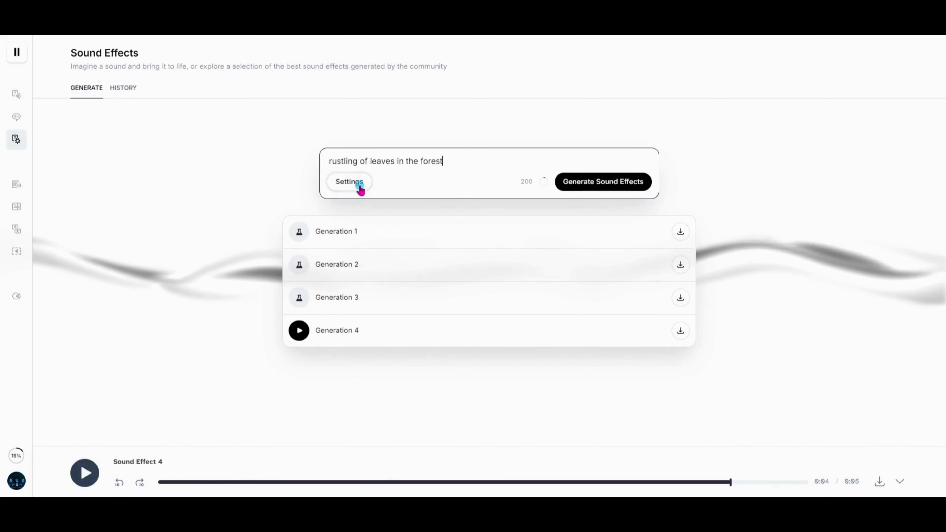
{"action": "left_click", "coordinate": [592, 186]}
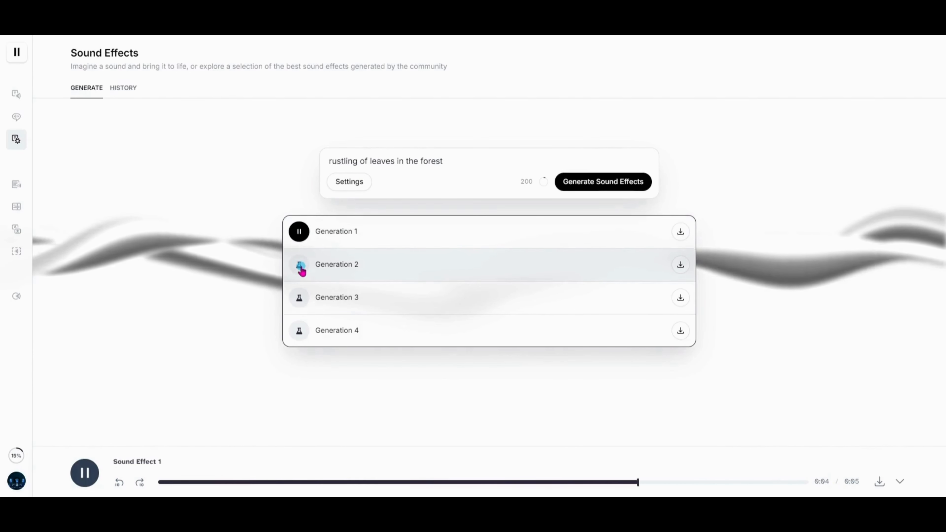
Listen to Generations 2, 3 and 4 of the rustling leaves effect, and pause playback.
{"action": "left_click", "coordinate": [300, 267]}
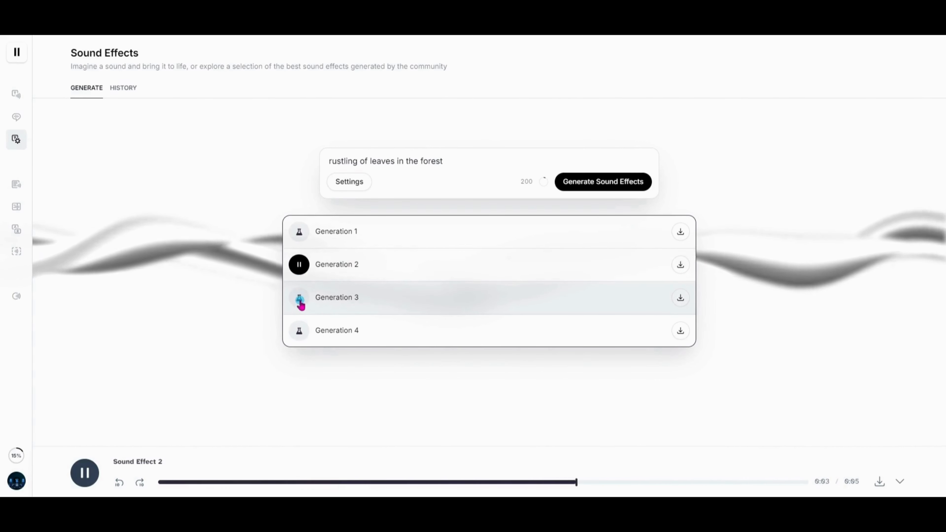
{"action": "left_click", "coordinate": [300, 300]}
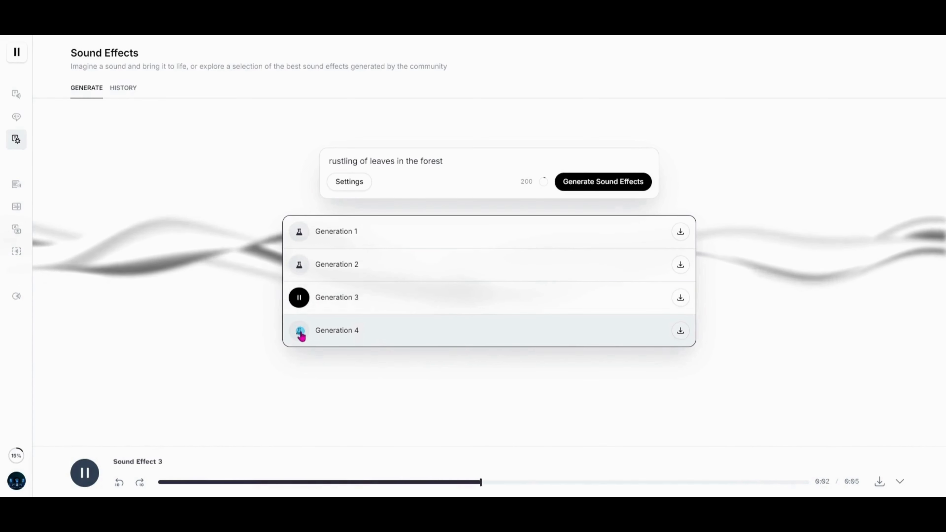
{"action": "left_click", "coordinate": [300, 332]}
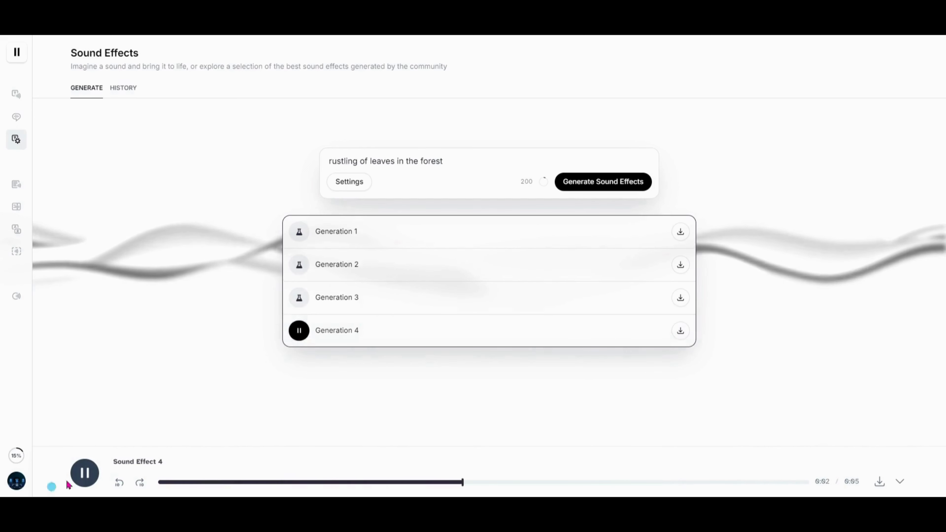
{"action": "left_click", "coordinate": [84, 473]}
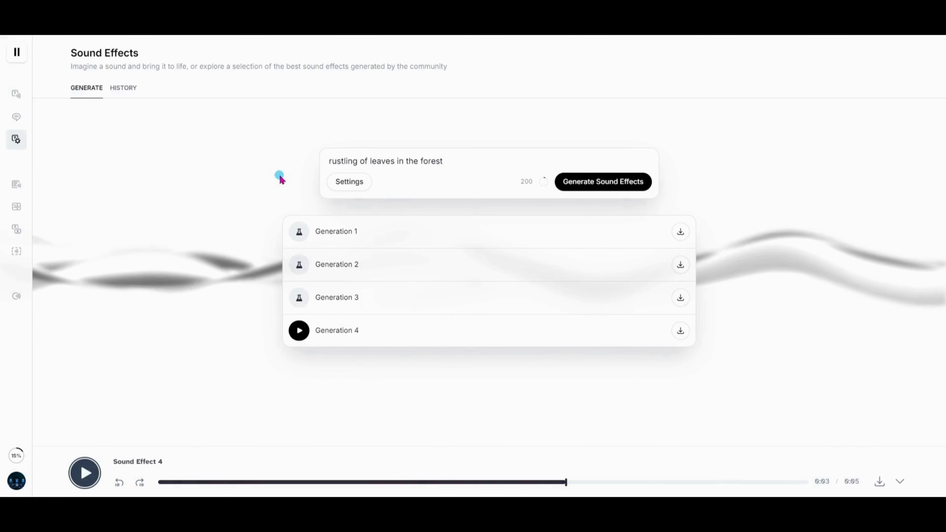
Open Dubbing Studio and look over the options for a new dubbing project.
{"action": "mouse_move", "coordinate": [28, 189]}
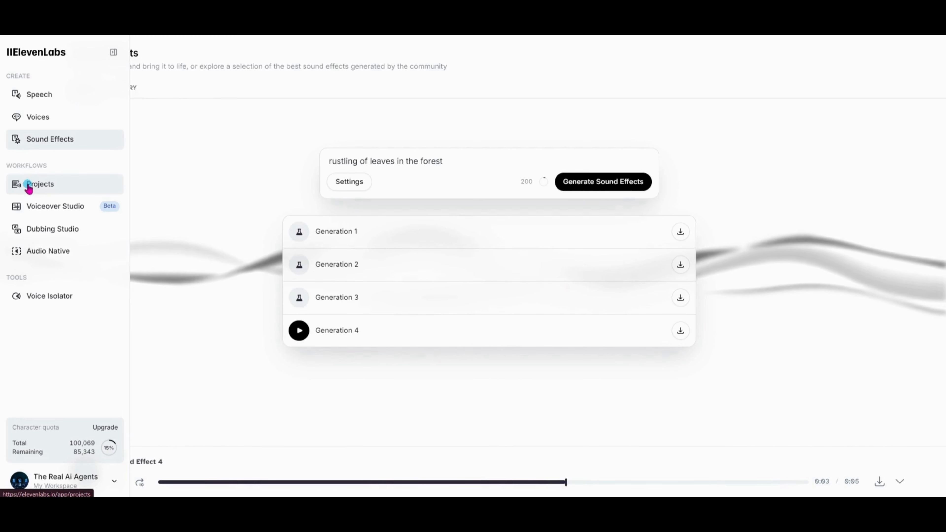
{"action": "left_click", "coordinate": [67, 233]}
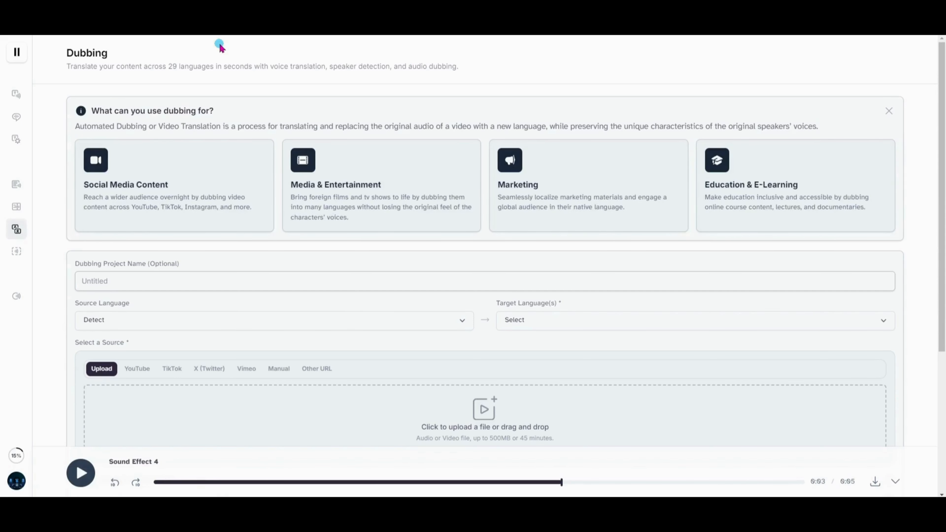
{"action": "scroll", "coordinate": [339, 109], "scroll_direction": "down", "scroll_amount": 5}
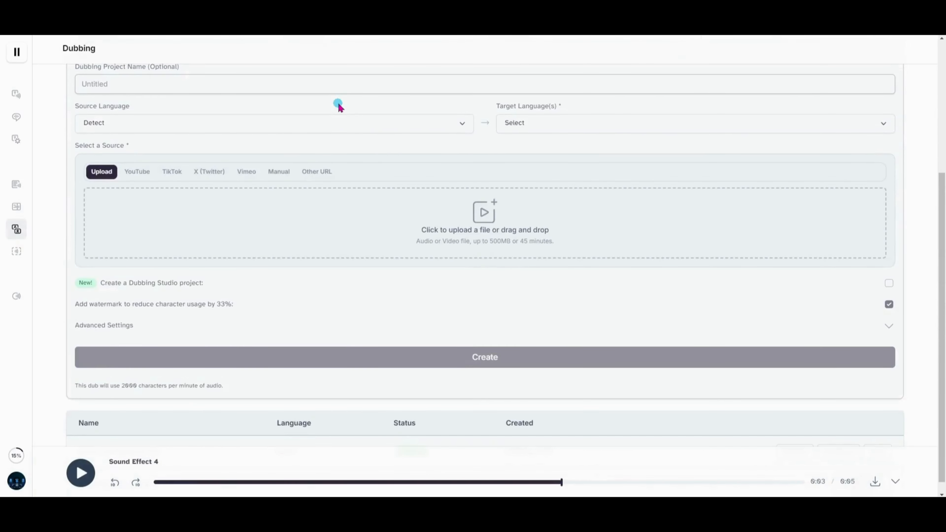
{"action": "scroll", "coordinate": [342, 105], "scroll_direction": "down", "scroll_amount": 1}
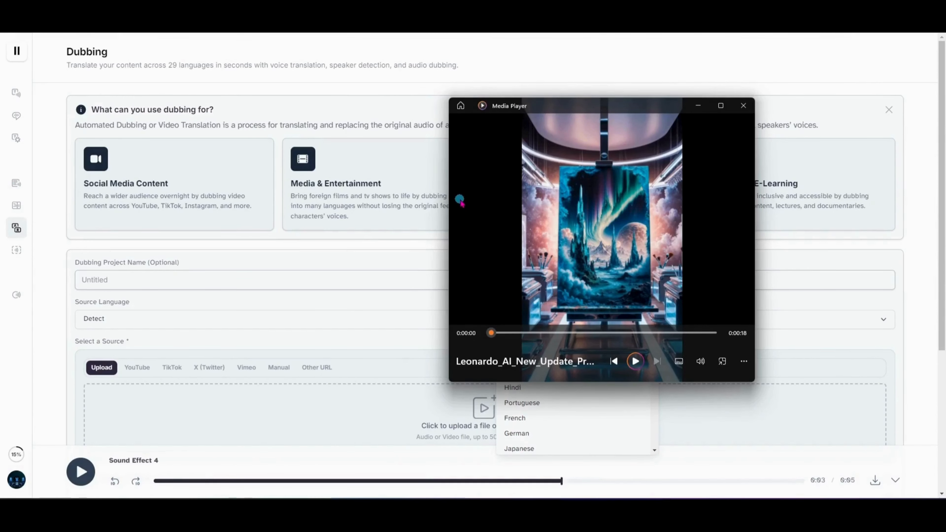
Play the Leonardo AI promo video in Media Player and minimize the player.
{"action": "left_click_drag", "start_coordinate": [572, 106], "coordinate": [539, 97]}
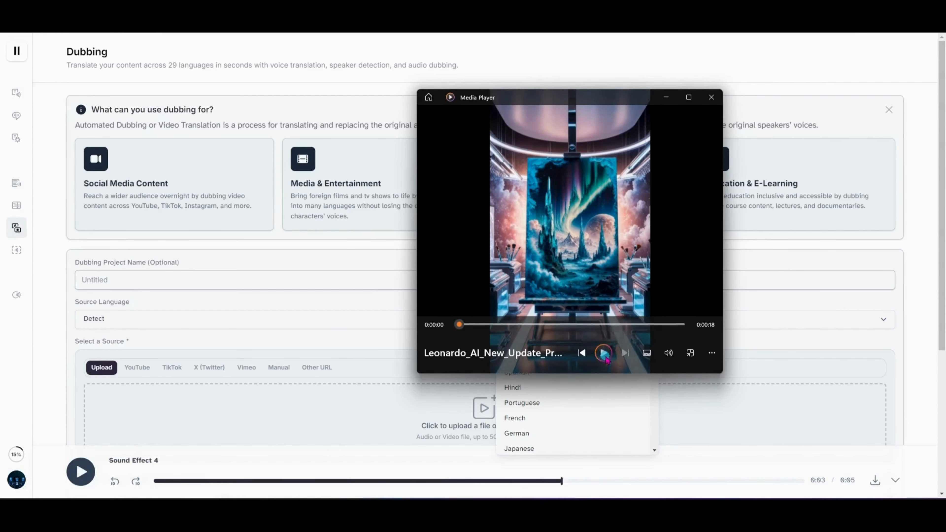
{"action": "left_click", "coordinate": [603, 358]}
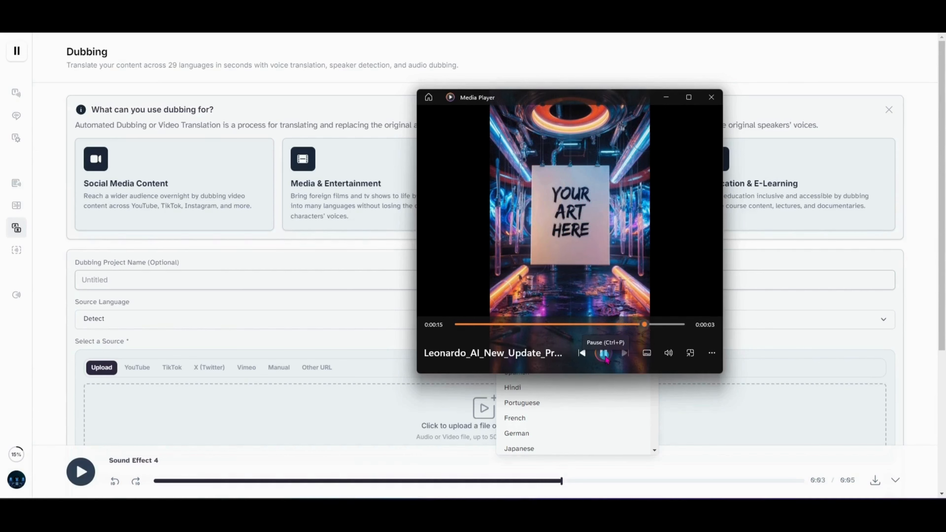
{"action": "left_click", "coordinate": [665, 97]}
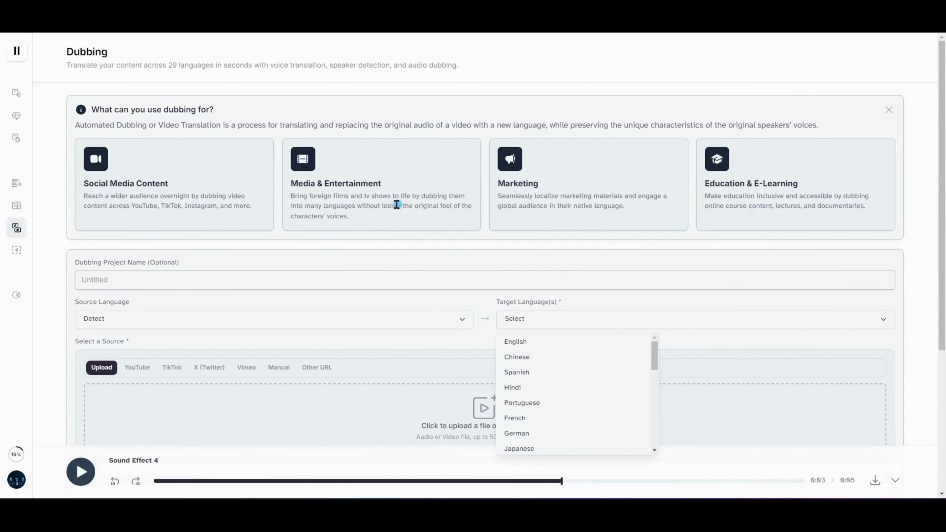
Name the dubbing project "Leonardo Update Promo Video" and set its source language to English.
{"action": "left_click", "coordinate": [123, 282]}
{"action": "left_click", "coordinate": [123, 282]}
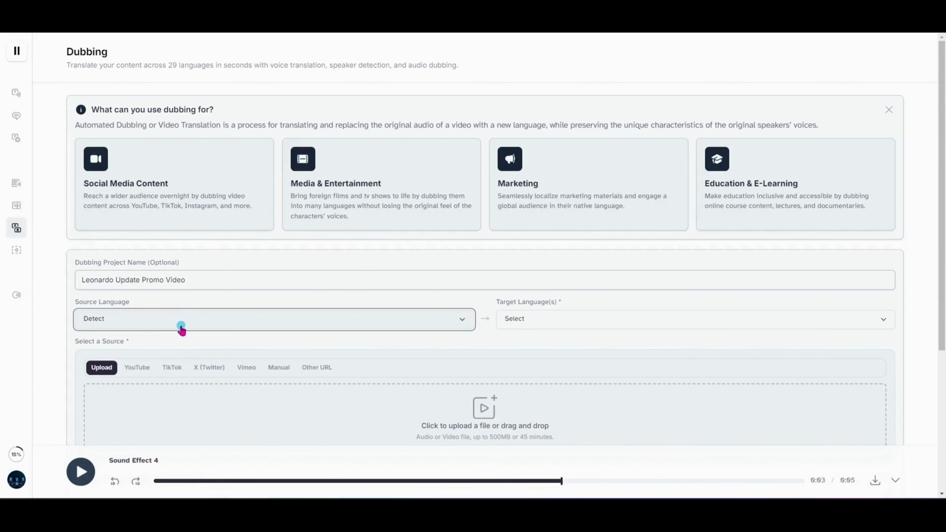
{"action": "left_click", "coordinate": [168, 321]}
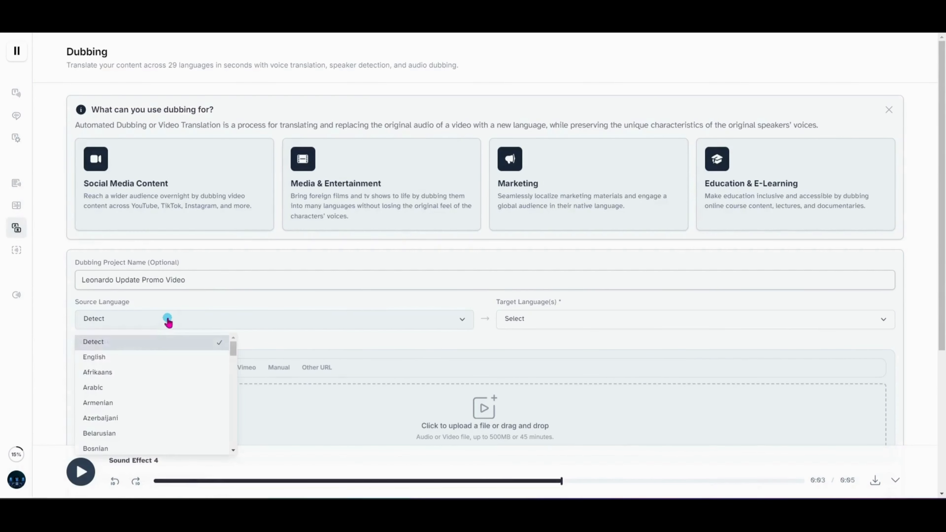
{"action": "left_click", "coordinate": [138, 359]}
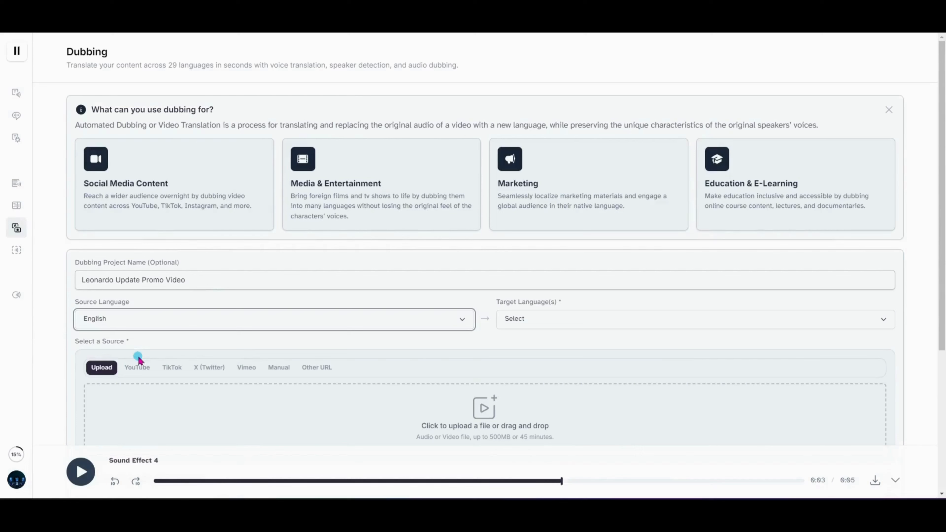
Choose German as the target language for the dub.
{"action": "left_click", "coordinate": [575, 321]}
{"action": "scroll", "coordinate": [578, 362], "scroll_direction": "down", "scroll_amount": 3}
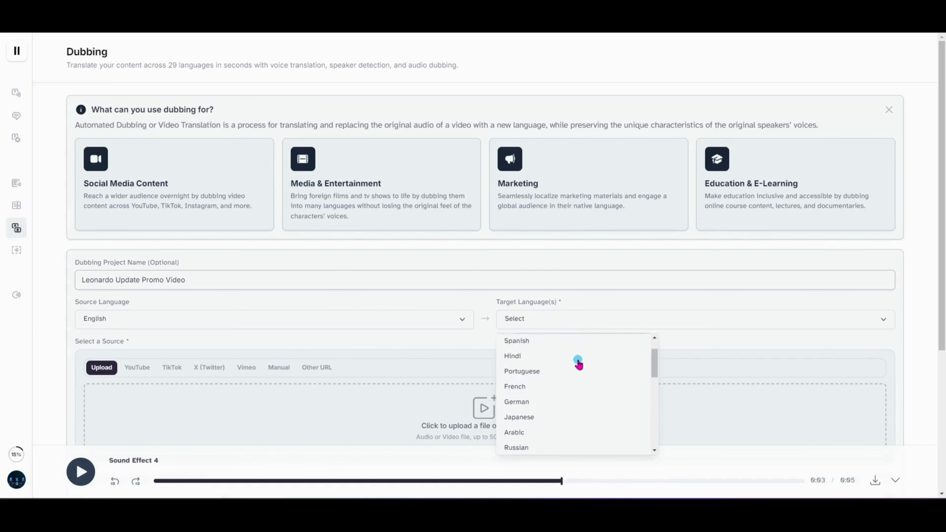
{"action": "scroll", "coordinate": [578, 362], "scroll_direction": "up", "scroll_amount": 2}
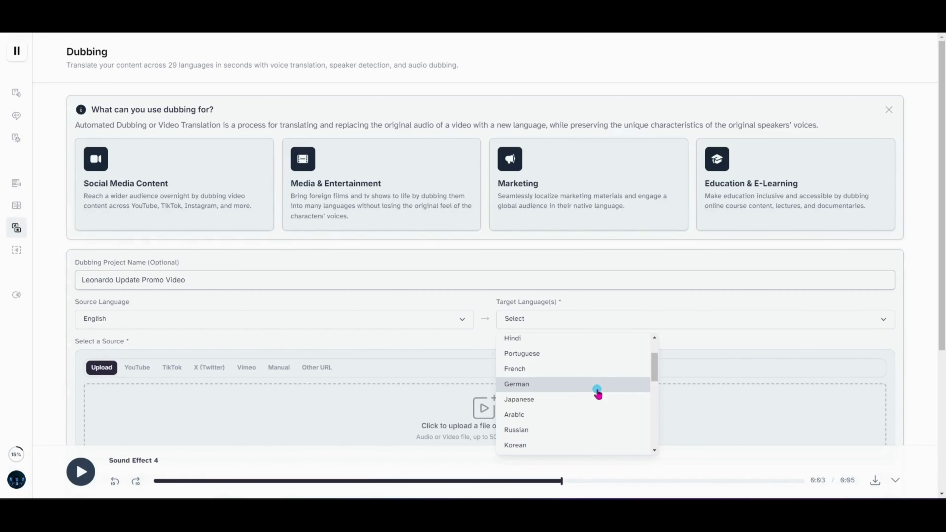
{"action": "scroll", "coordinate": [600, 399], "scroll_direction": "up", "scroll_amount": 2}
{"action": "scroll", "coordinate": [600, 397], "scroll_direction": "down", "scroll_amount": 2}
{"action": "left_click", "coordinate": [592, 387]}
Upload Leonardo_AI_New_Update_Promo_Short.mp4 as the dubbing source and briefly preview its playback.
{"action": "scroll", "coordinate": [289, 393], "scroll_direction": "down", "scroll_amount": 5}
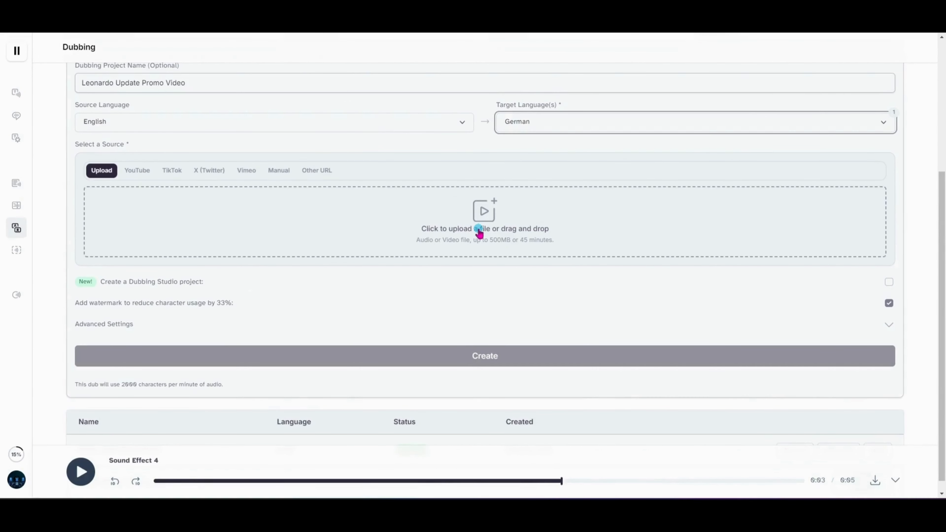
{"action": "left_click", "coordinate": [480, 230]}
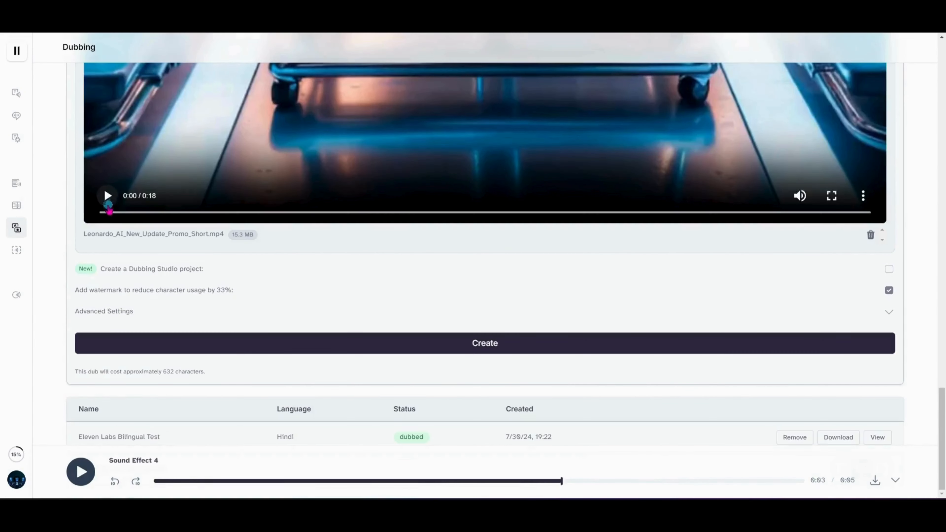
{"action": "left_click", "coordinate": [106, 195]}
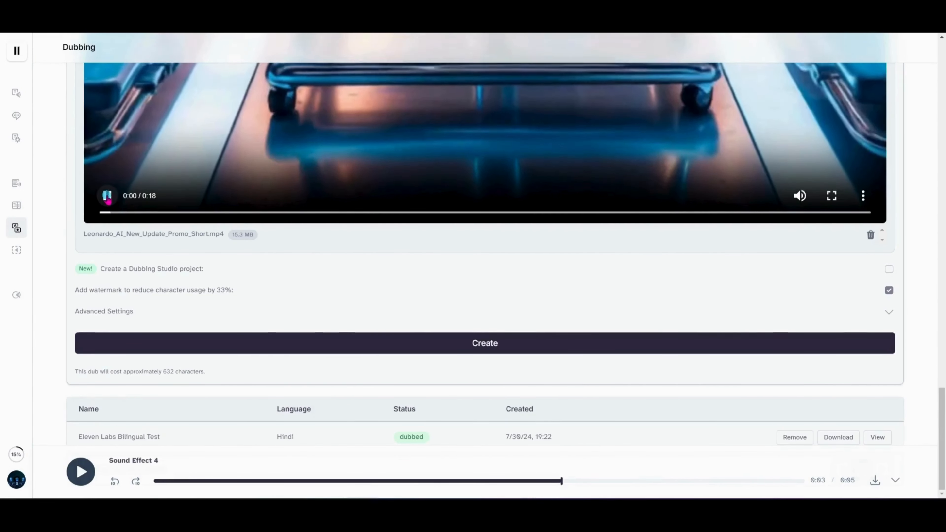
{"action": "left_click", "coordinate": [107, 196]}
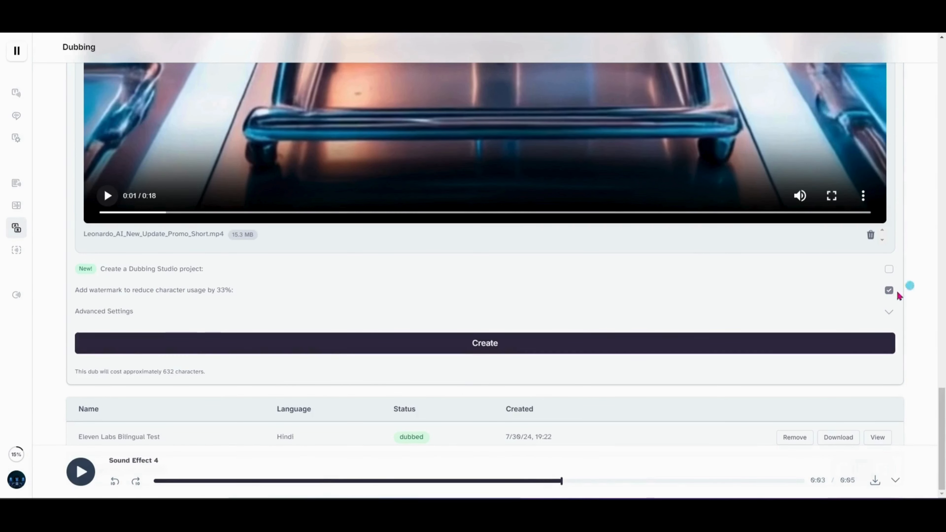
Expand the advanced dubbing settings, keep speaker detection and the highest video resolution, and create the dub.
{"action": "left_click", "coordinate": [889, 313]}
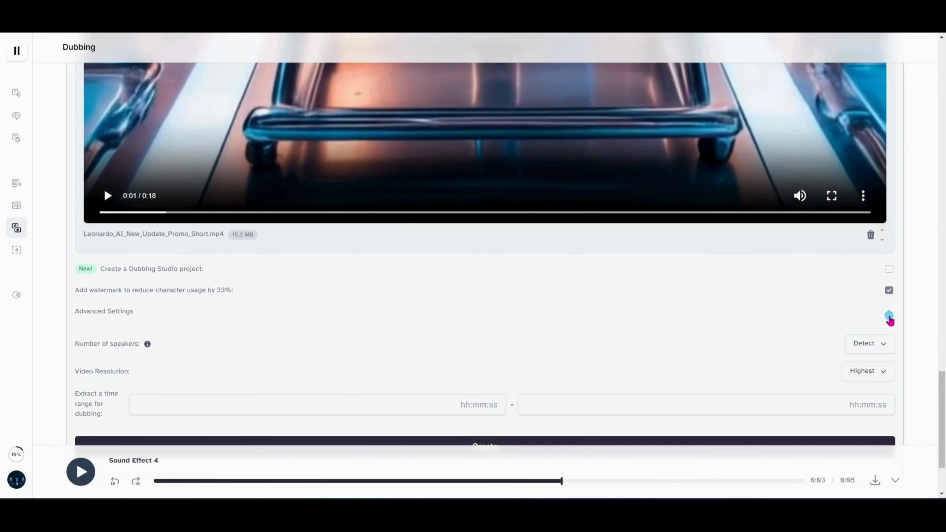
{"action": "scroll", "coordinate": [912, 343], "scroll_direction": "down", "scroll_amount": 3}
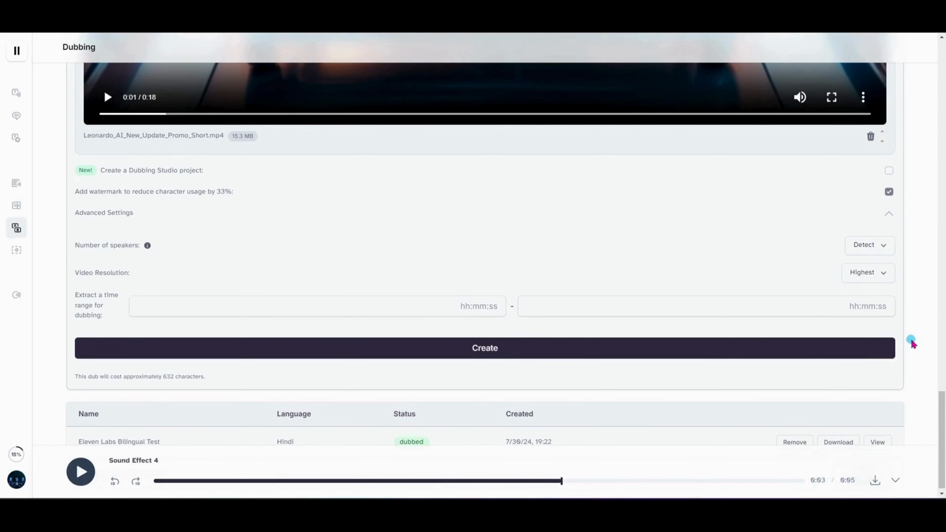
{"action": "scroll", "coordinate": [911, 343], "scroll_direction": "down", "scroll_amount": 1}
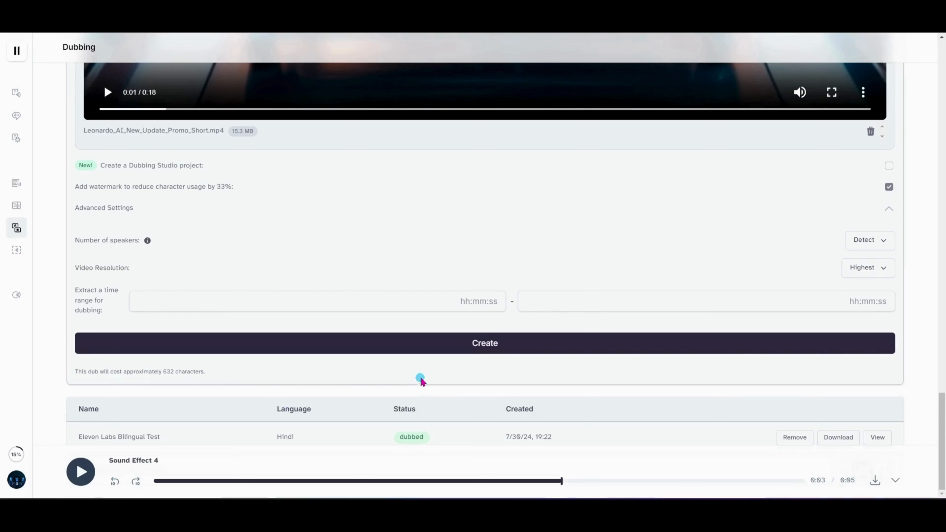
{"action": "left_click", "coordinate": [466, 348]}
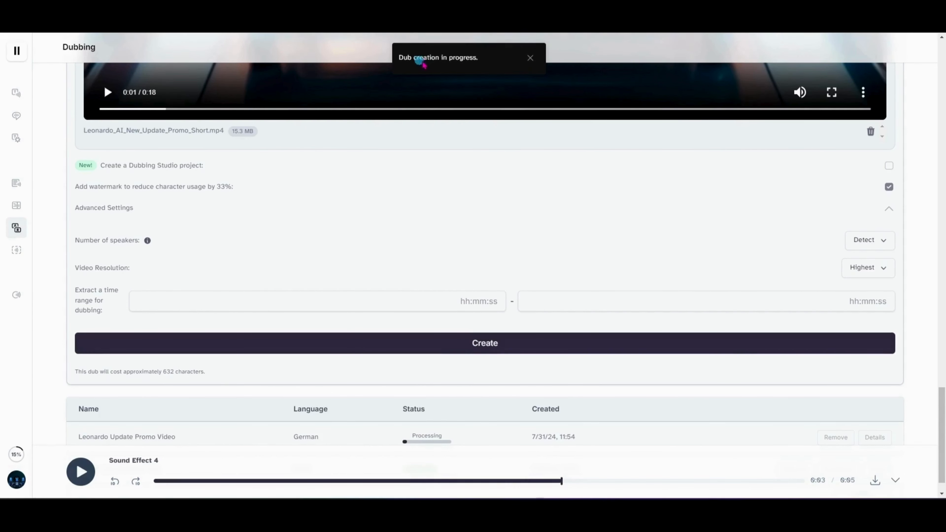
View the finished German dub of the Leonardo promo video and download it.
{"action": "scroll", "coordinate": [766, 456], "scroll_direction": "down", "scroll_amount": 1}
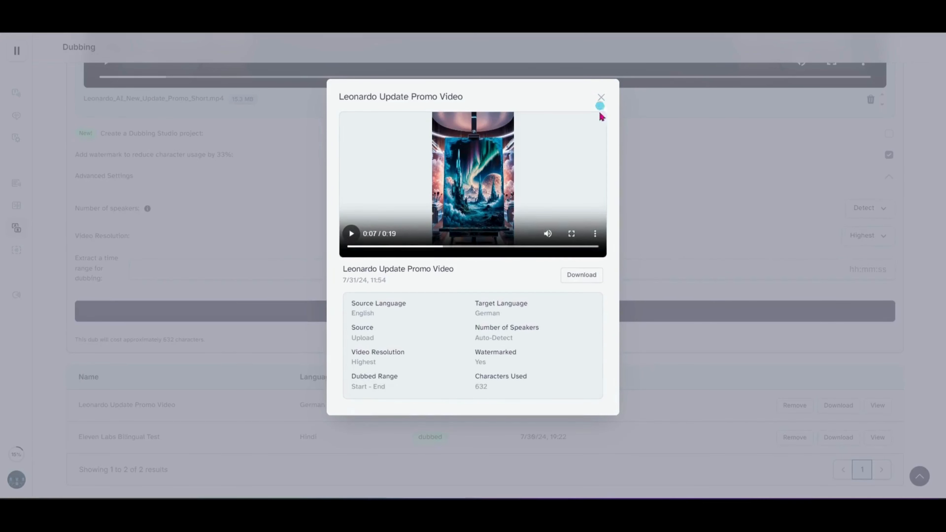
{"action": "left_click", "coordinate": [577, 278]}
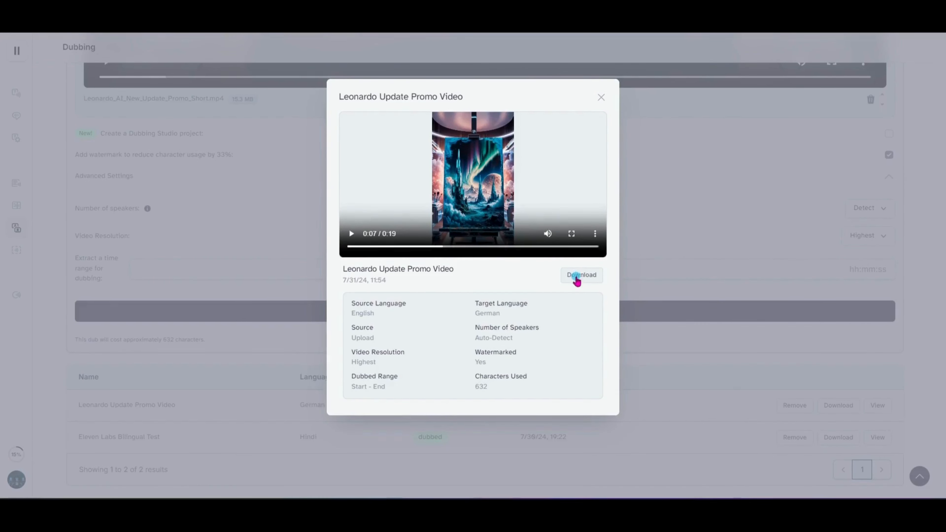